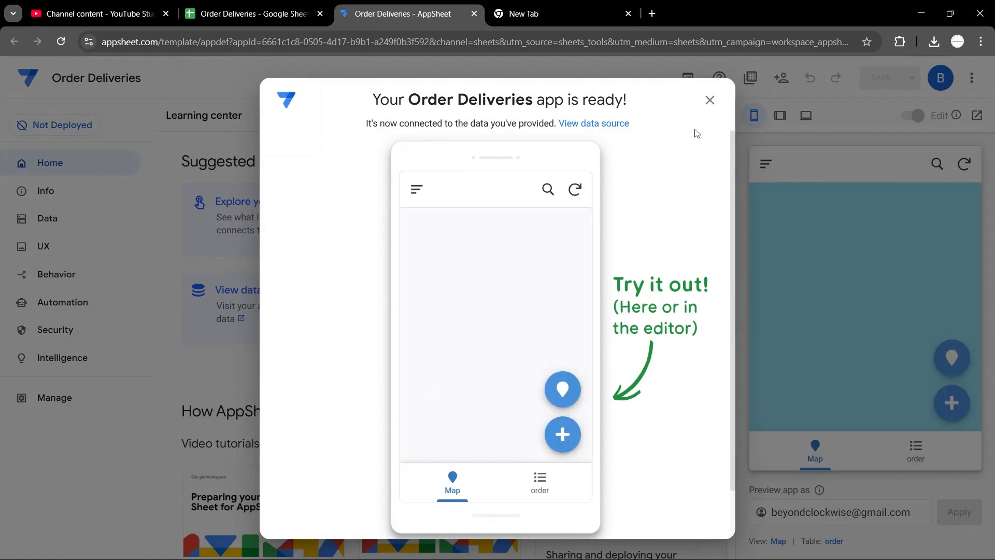
Step: Dismiss the app-ready message and open the column settings of the order table
left_click(709, 100)
left_click(52, 253)
left_click(57, 218)
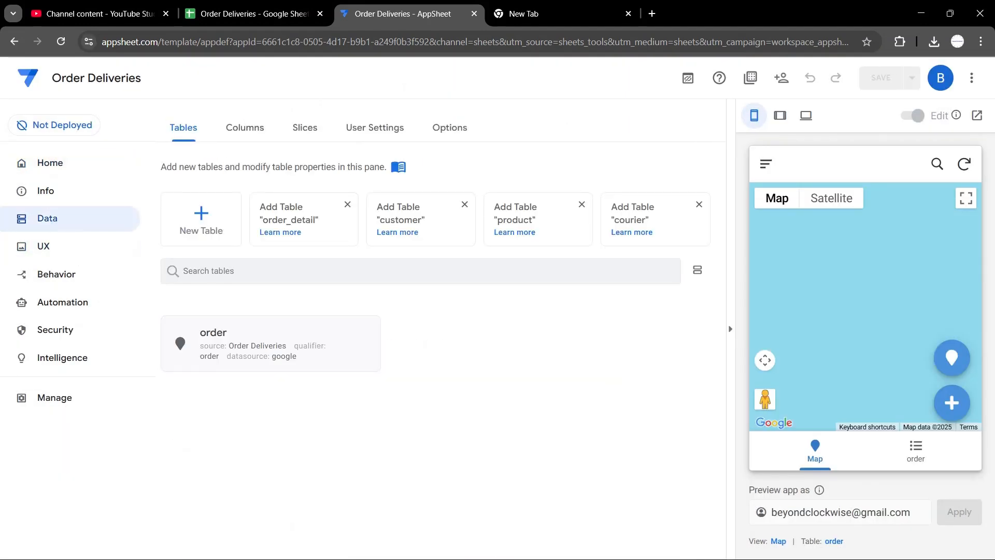
left_click(231, 346)
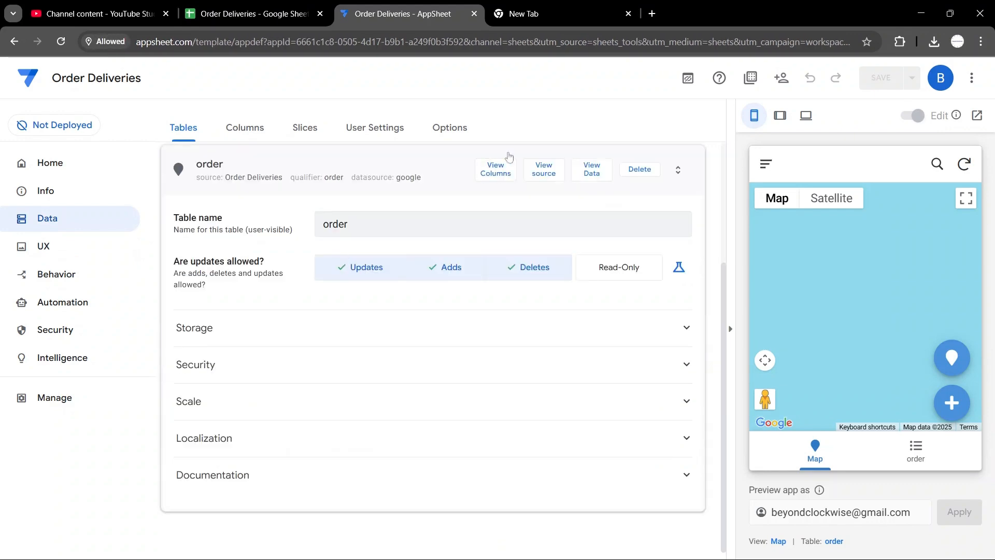
left_click(502, 165)
Step: Hide the order table's id column by giving it the Show_If expression FALSE
left_click(195, 295)
left_click(719, 255)
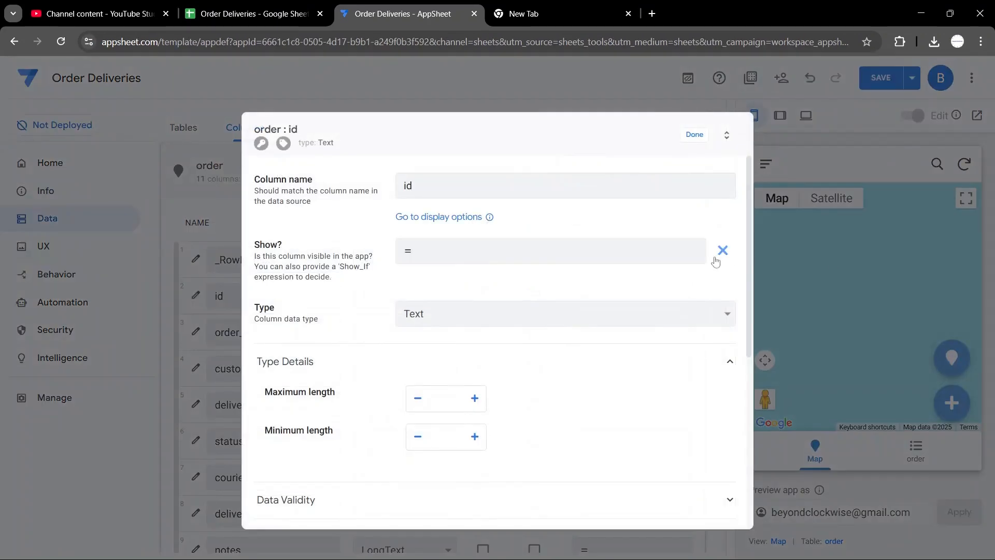
left_click(663, 253)
type("fa")
left_click(378, 201)
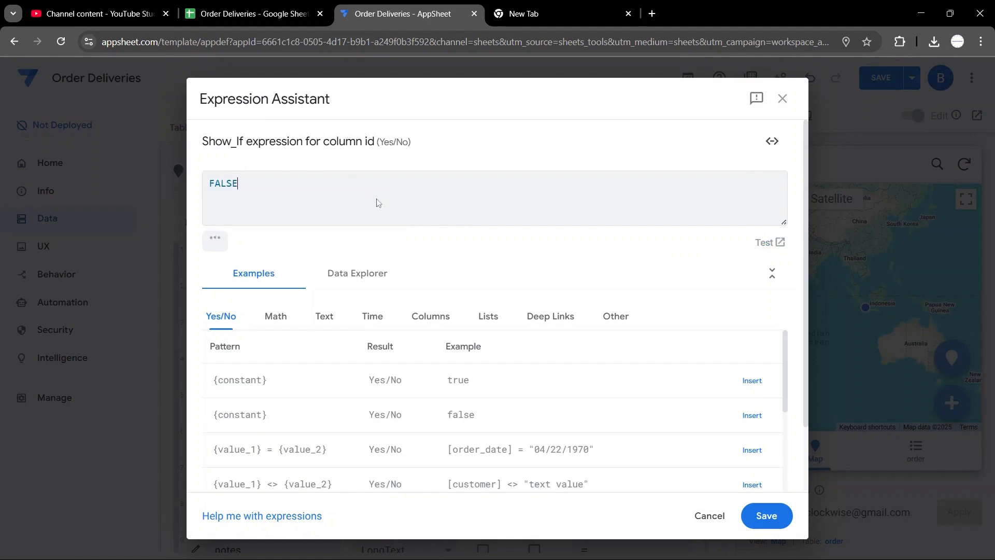
left_click(767, 516)
Step: Set the id column's initial value to UPPER(UNIQUEID()) and finish editing the column
scroll(753, 387, "down", 5)
left_click(446, 236)
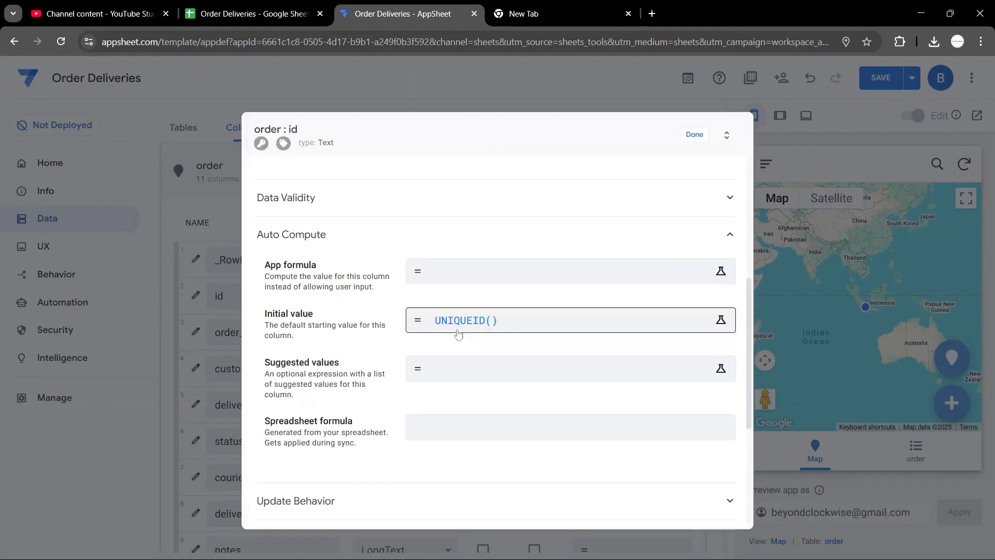
left_click(467, 317)
key("Home")
type("UPPER(")
key("End")
type(")")
left_click(767, 515)
left_click(692, 134)
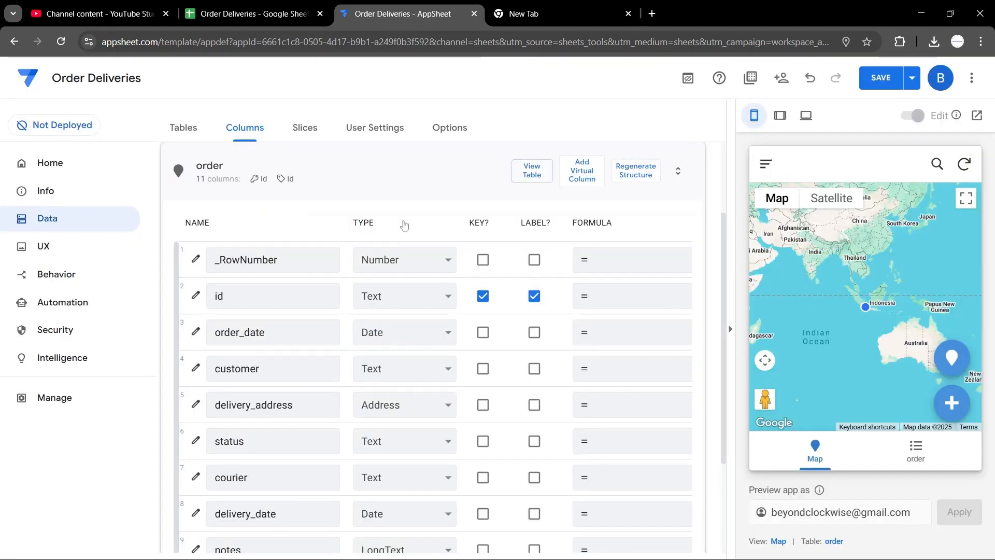
Step: Give the customer column the display name "Customer" and make it required
scroll(724, 253, "down", 2)
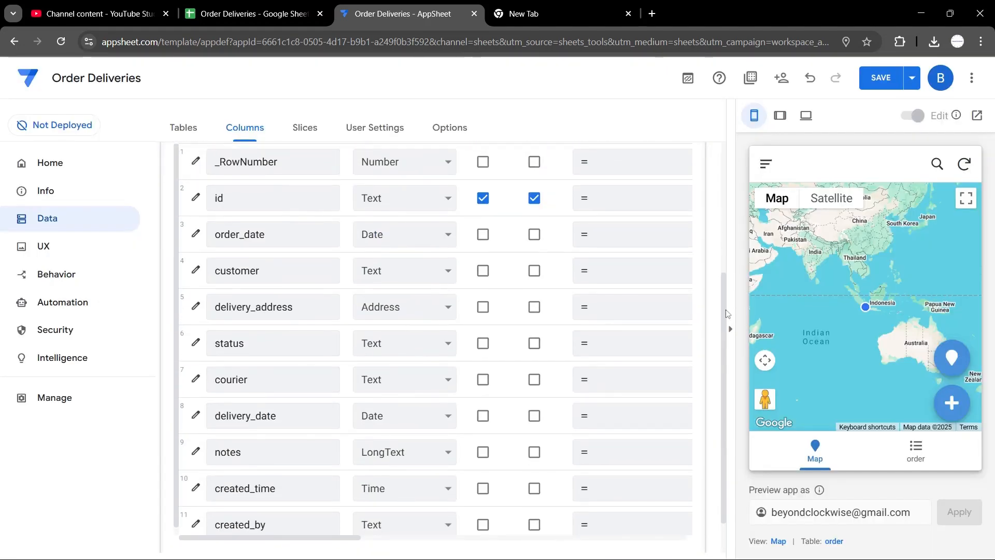
scroll(723, 253, "right", 8)
scroll(435, 342, "left", 8)
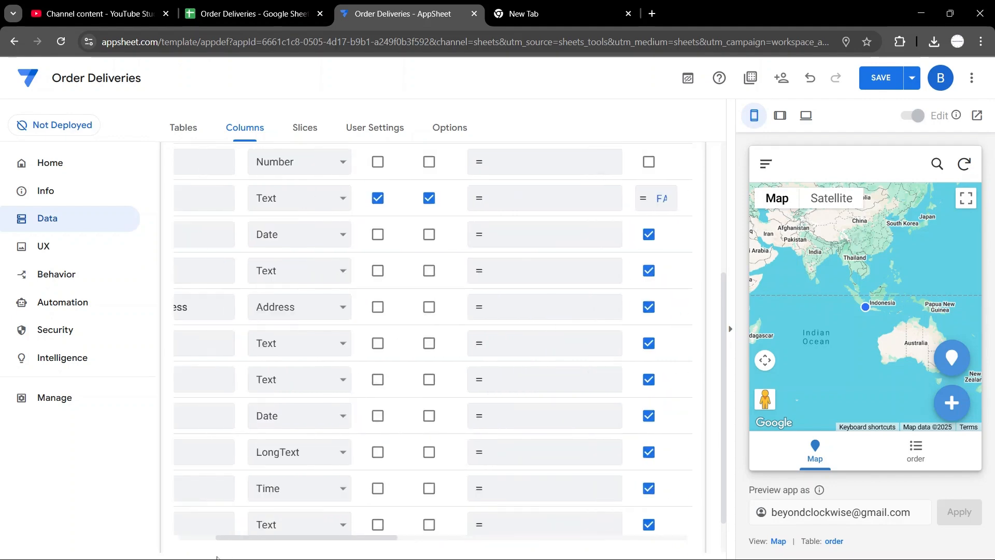
left_click(195, 269)
scroll(752, 216, "down", 5)
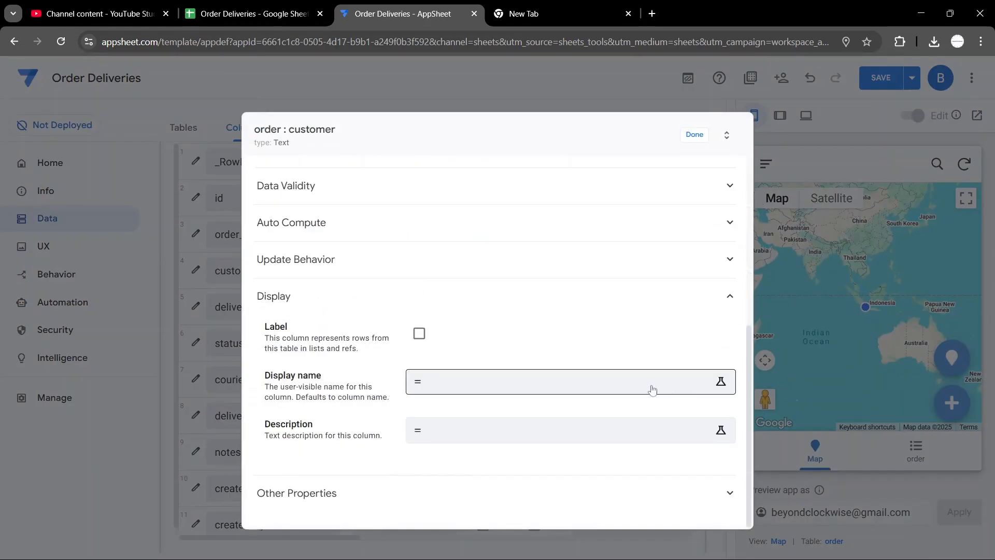
left_click(666, 389)
left_click(766, 515)
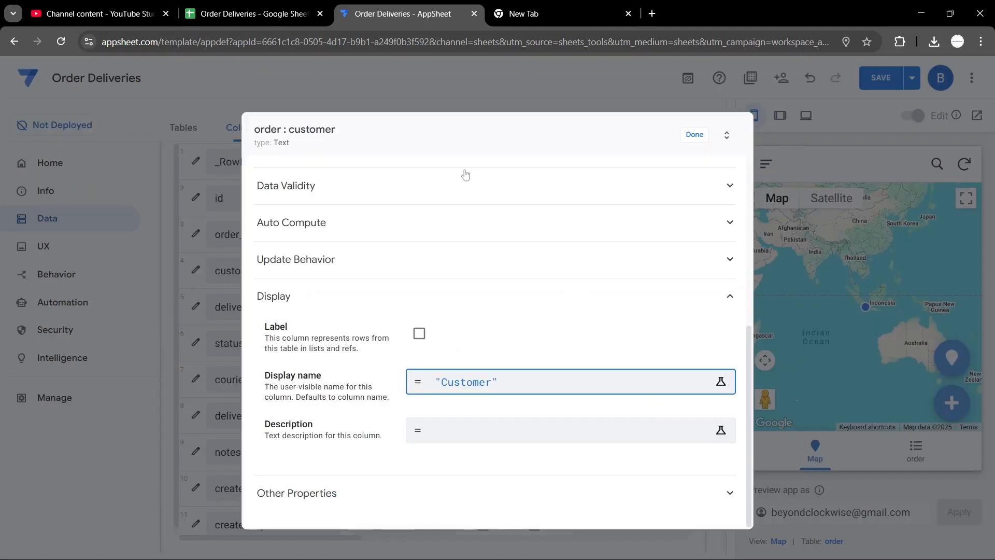
left_click(377, 187)
left_click(418, 318)
left_click(692, 136)
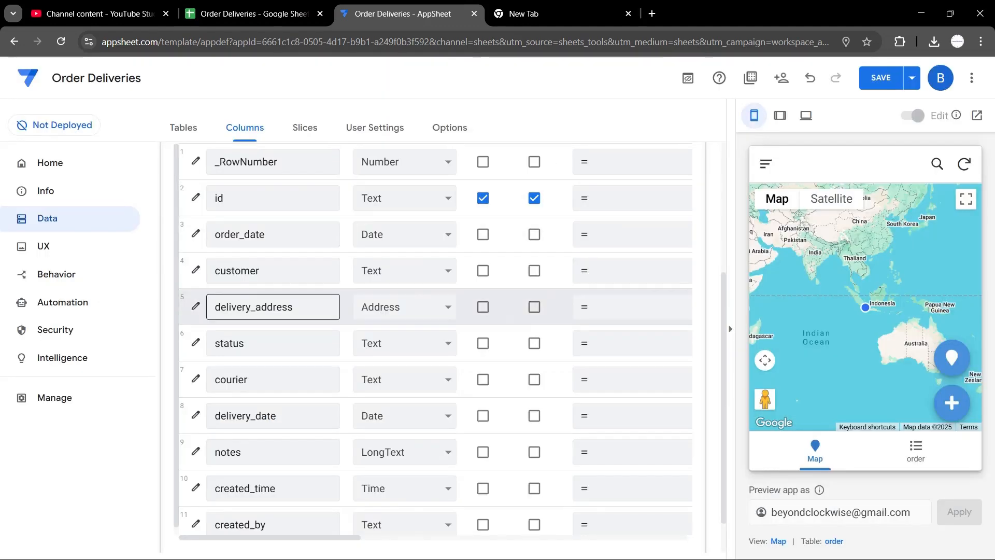
Step: Change the delivery_address column's type to Text and the created_time column's type to DateTime
scroll(176, 522, "down", 1)
left_click(407, 302)
left_click(405, 480)
key("Down")
key("Down")
type("datet")
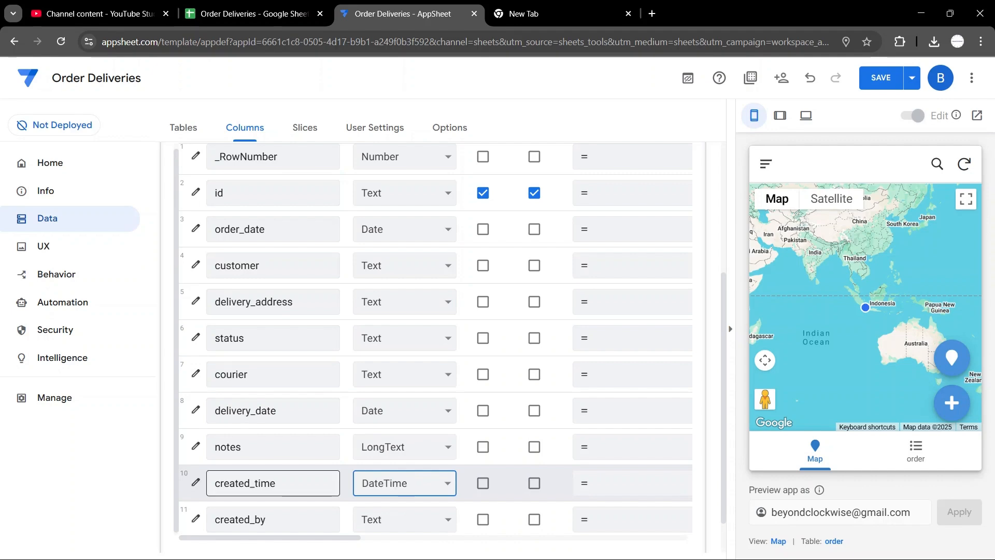
Step: Hide the created_time column by giving it the Show_If expression FALSE
left_click(195, 482)
left_click(723, 251)
left_click(666, 251)
type("fal")
key("Return")
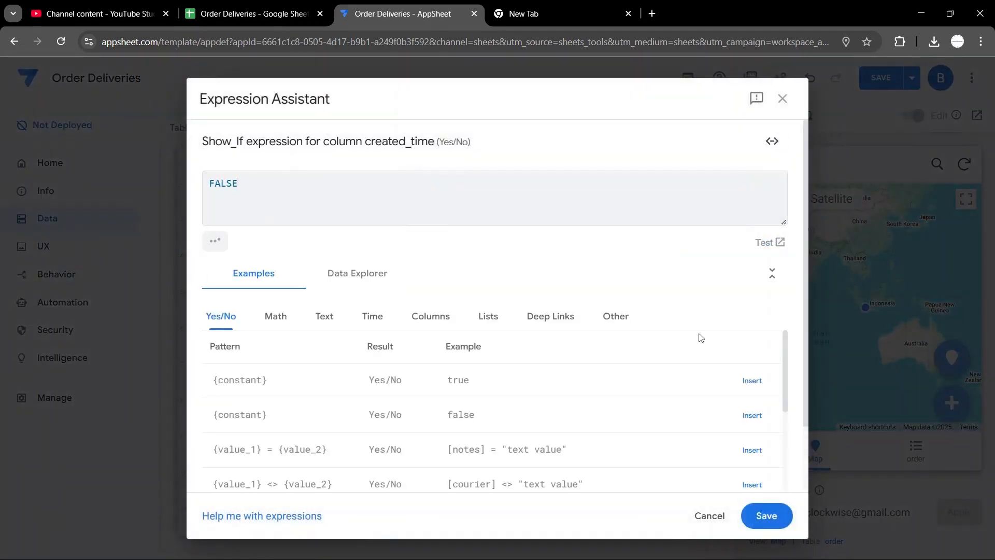
left_click(766, 515)
Step: Enable the long date format for created_time and set its display name to "Created Time"
scroll(411, 300, "down", 4)
left_click(418, 314)
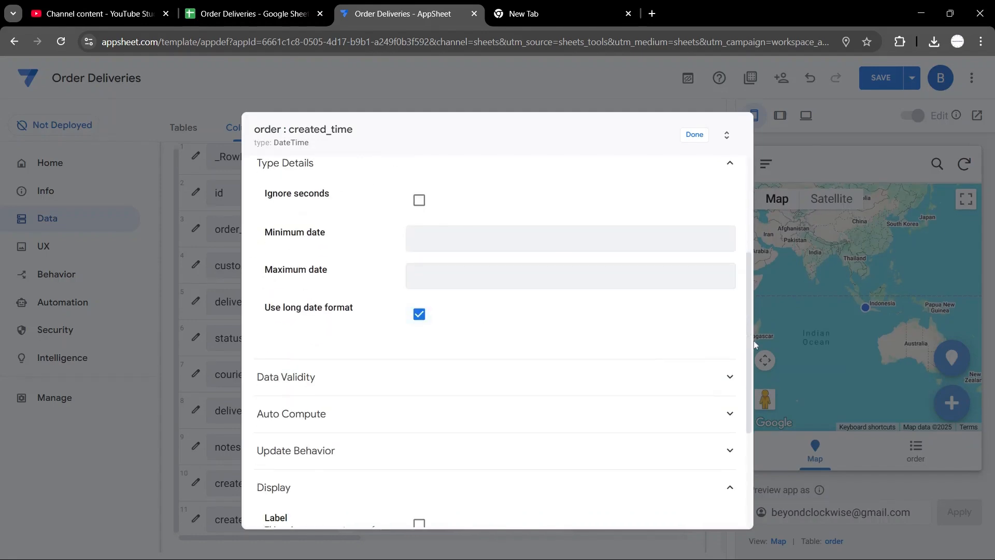
scroll(628, 437, "down", 4)
left_click(519, 386)
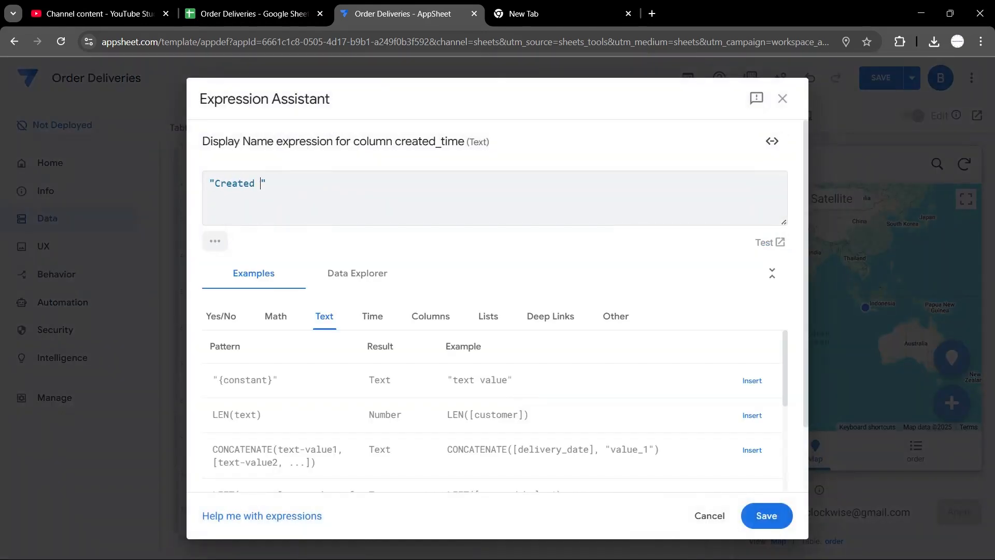
left_click(766, 515)
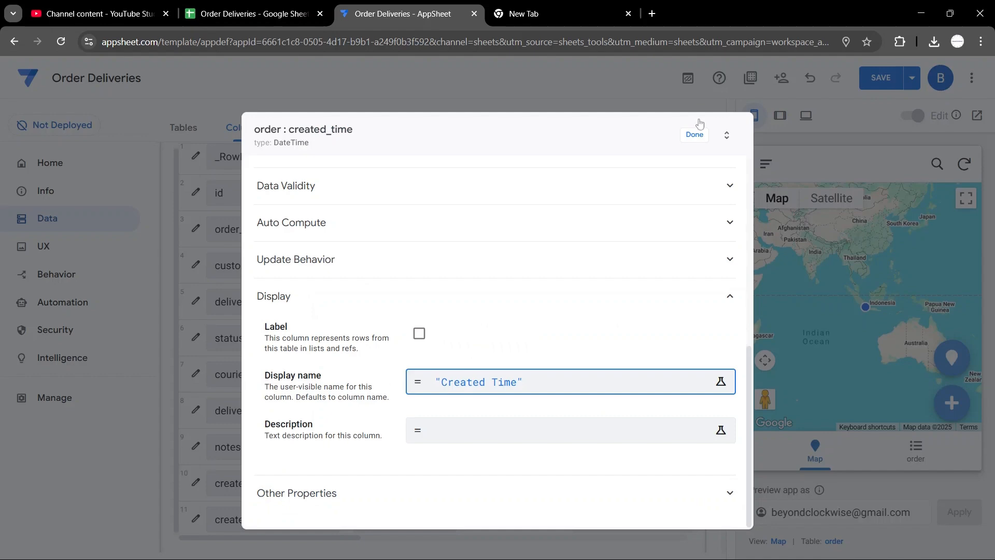
left_click(701, 123)
Step: Set the created_by column's initial value to USEREMAIL() and its display name to "Created By"
left_click_drag(233, 544, 467, 550)
left_click(371, 521)
type("us")
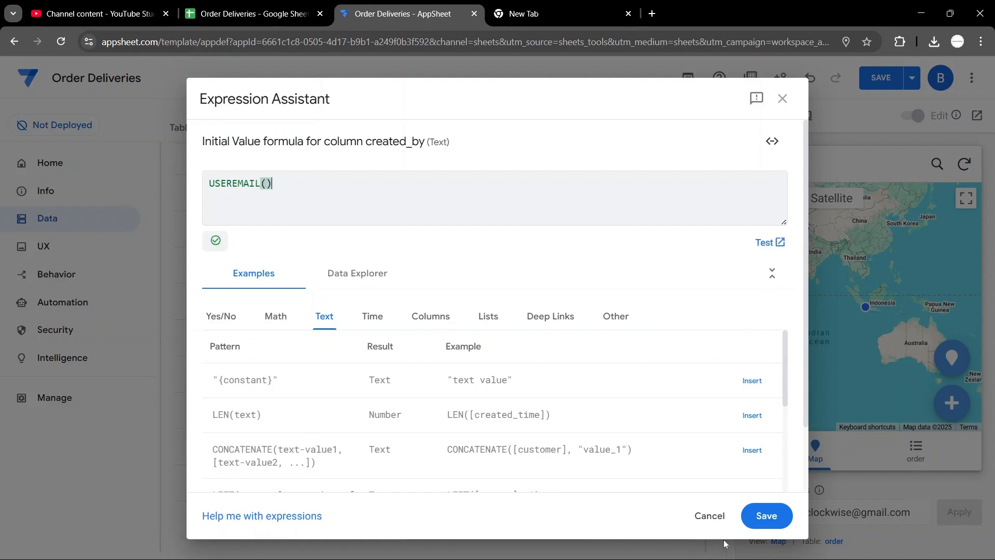
left_click(767, 515)
left_click(492, 527)
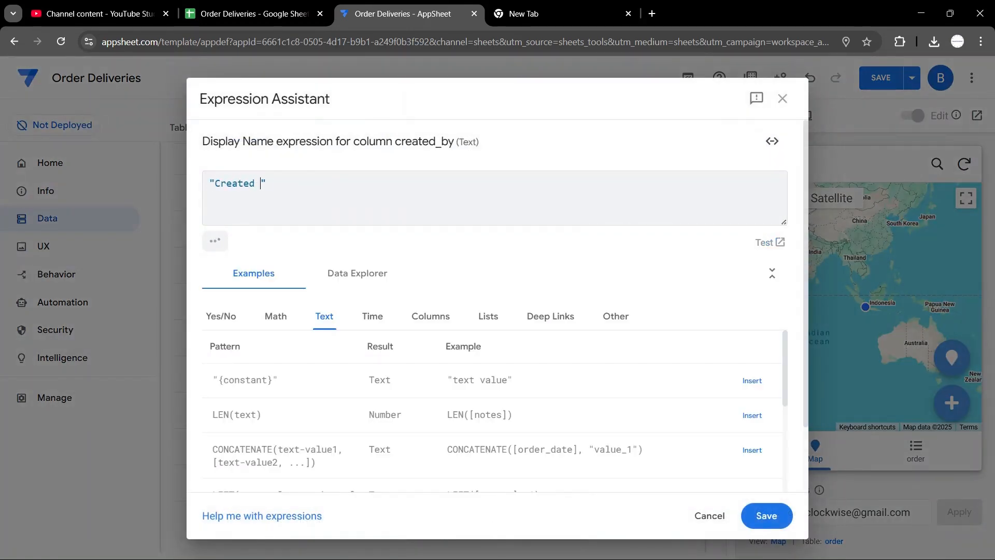
left_click(766, 515)
left_click_drag(467, 539, 233, 539)
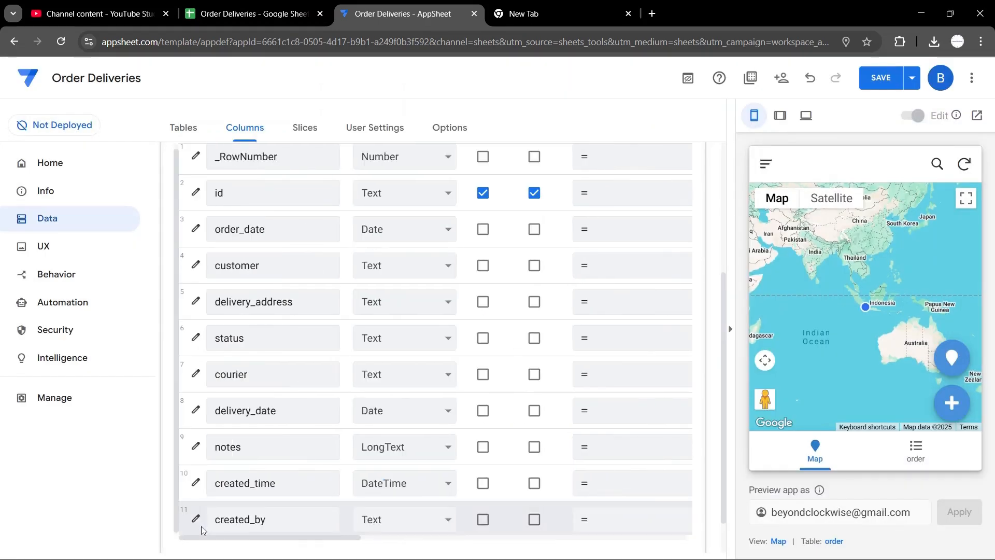
Step: Hide the created_by column by giving it the Show_If expression FALSE
left_click(195, 517)
left_click(723, 251)
left_click(639, 253)
type("FALSE")
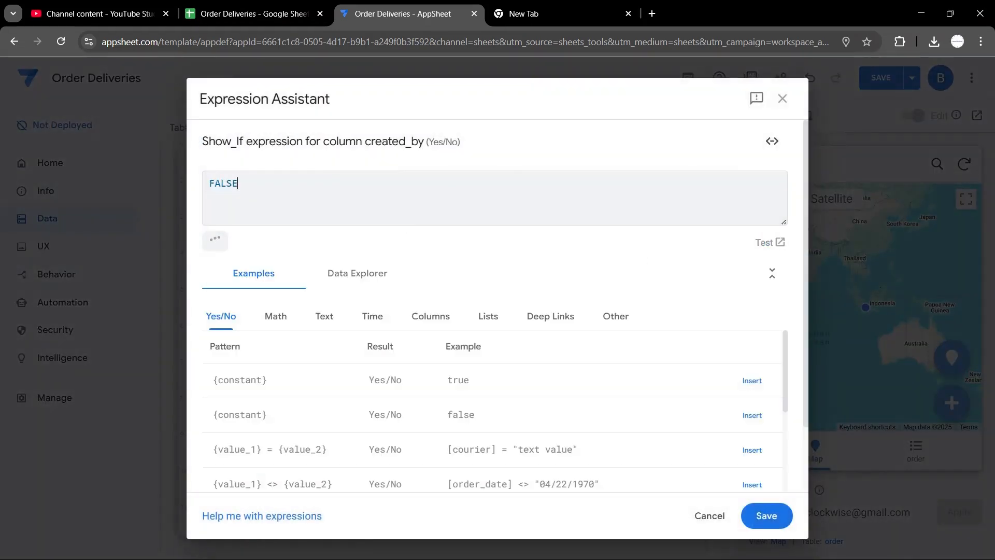
left_click(766, 515)
left_click(693, 74)
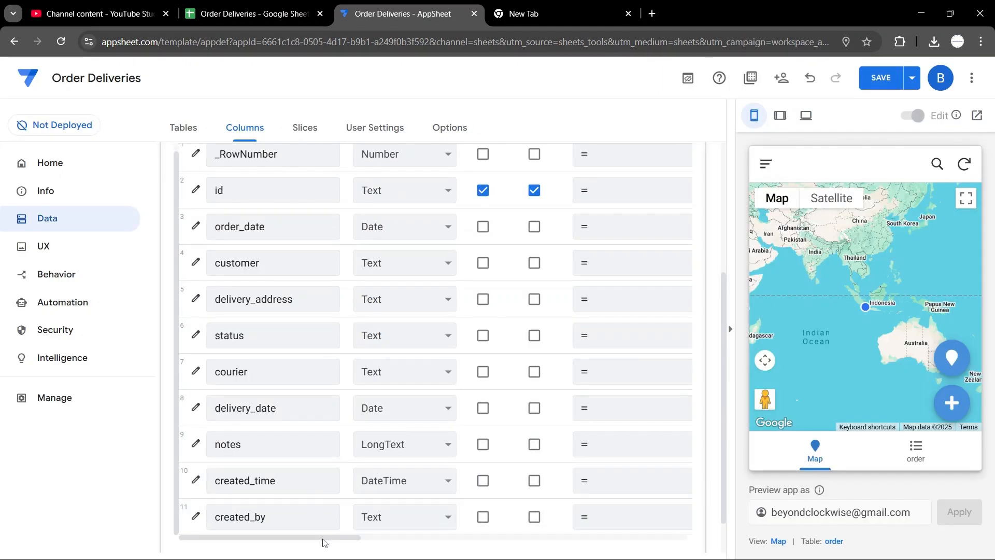
Step: Set the display names of the notes and delivery_date columns to "Notes" and "Delivery Date"
left_click_drag(322, 539, 553, 539)
left_click(508, 446)
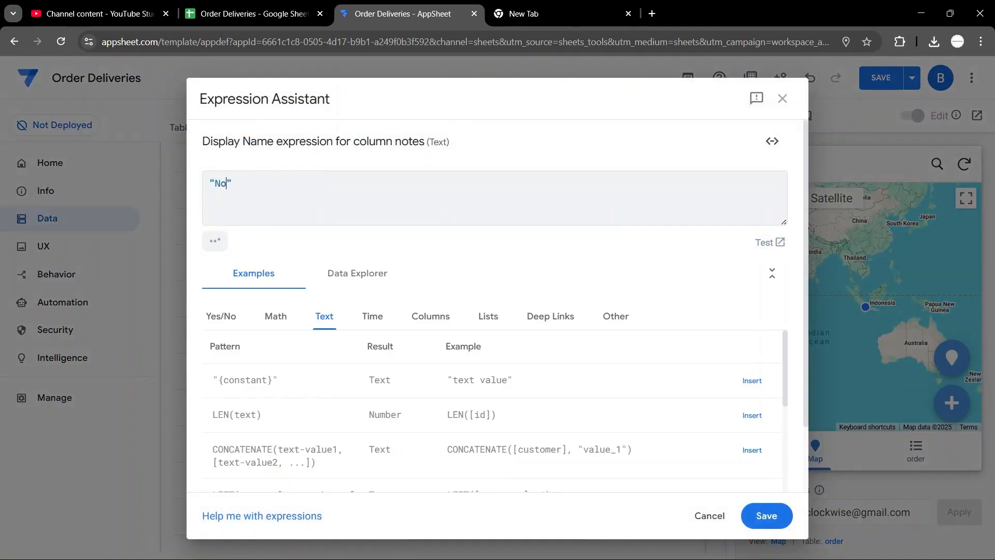
left_click(767, 515)
left_click(531, 411)
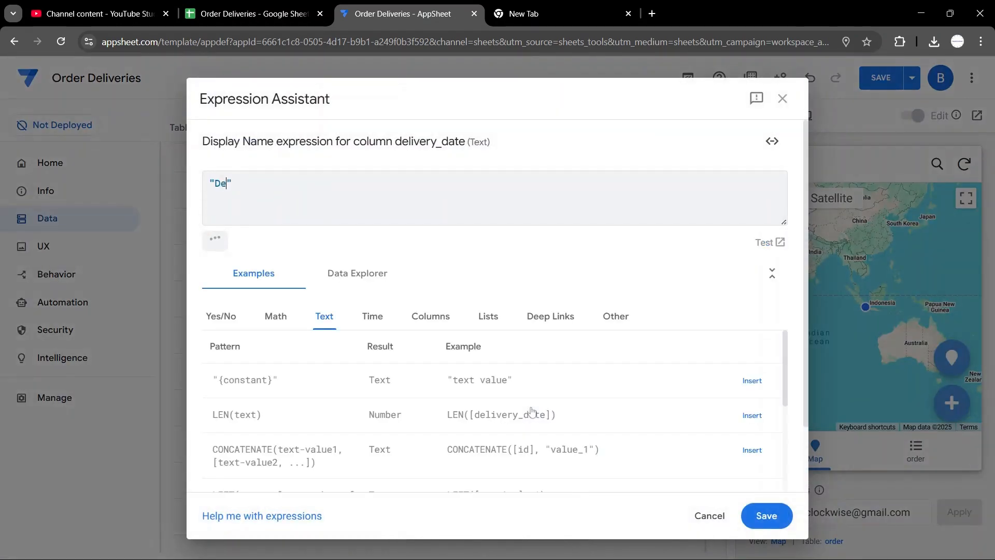
left_click(766, 515)
Step: Set the courier column's display name to "Courier Name" and the status column's to "Status"
left_click(500, 337)
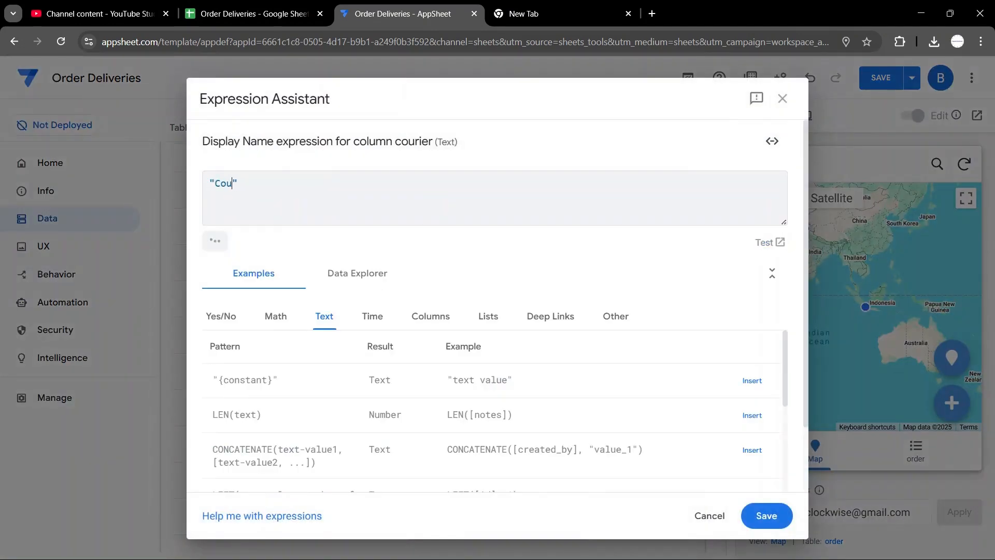
left_click(766, 515)
left_click(531, 340)
type("\"s")
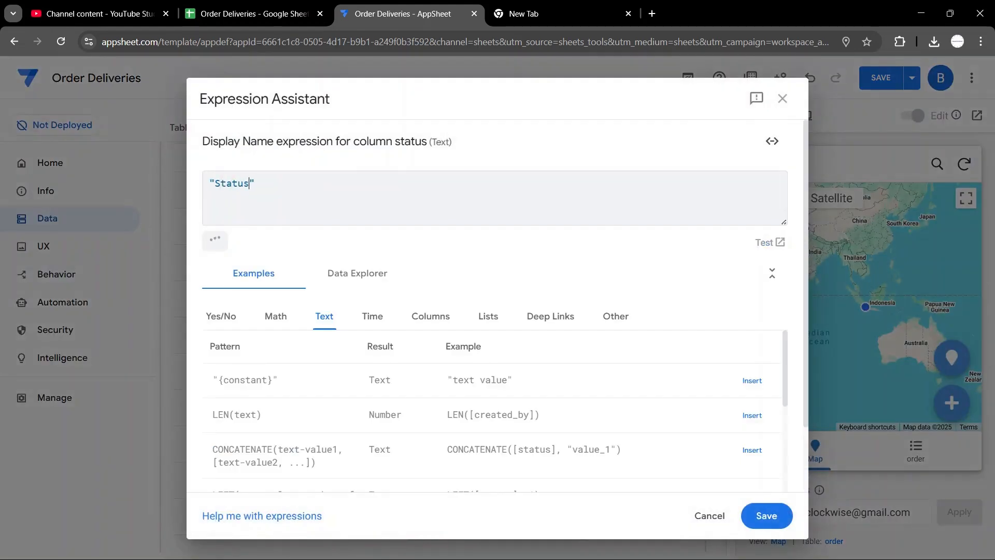
left_click(767, 515)
Step: Set the display names of the delivery_address and order_date columns to "Delivery Address" and "Order Date"
left_click(514, 296)
type("\"")
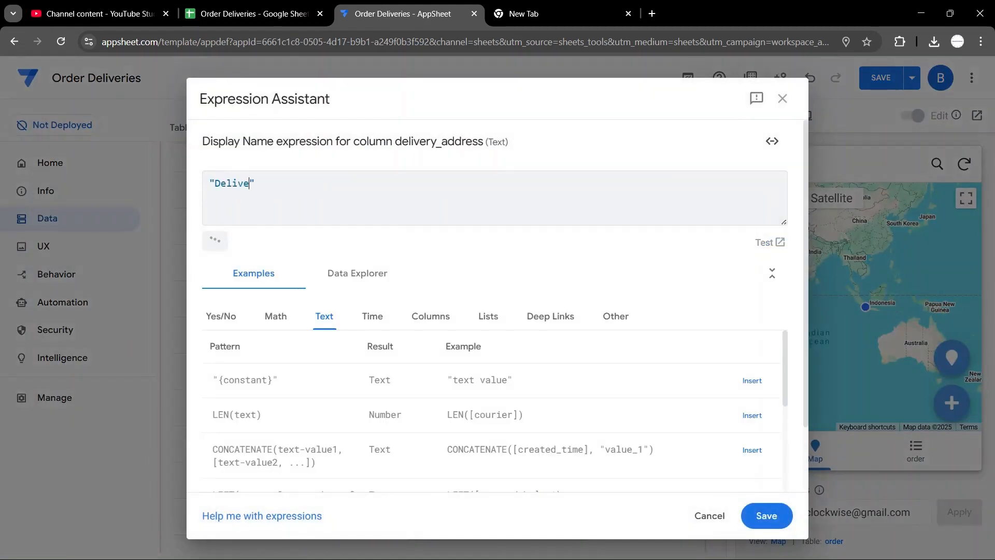
type("Delivery Address")
left_click(766, 515)
left_click(506, 229)
type("\"Order Date")
left_click(766, 515)
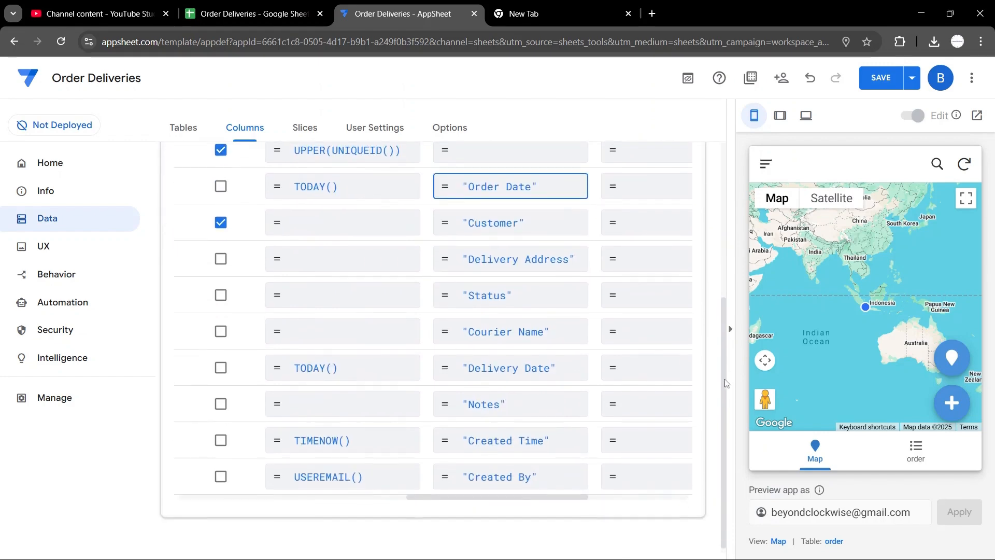
Step: Make the order_date column required with the long date format, and save the app
left_click_drag(501, 497, 202, 518)
left_click(195, 185)
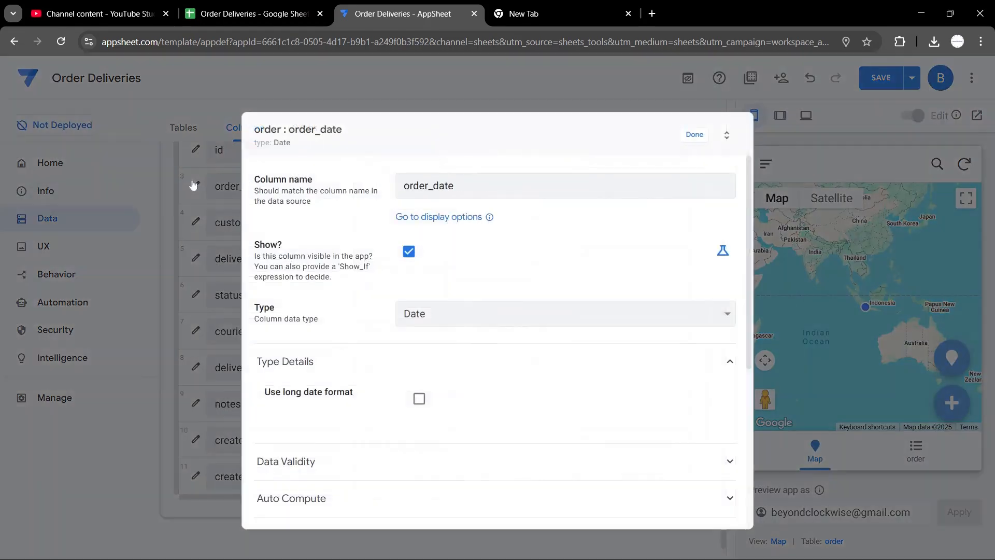
left_click(417, 398)
scroll(425, 394, "down", 4)
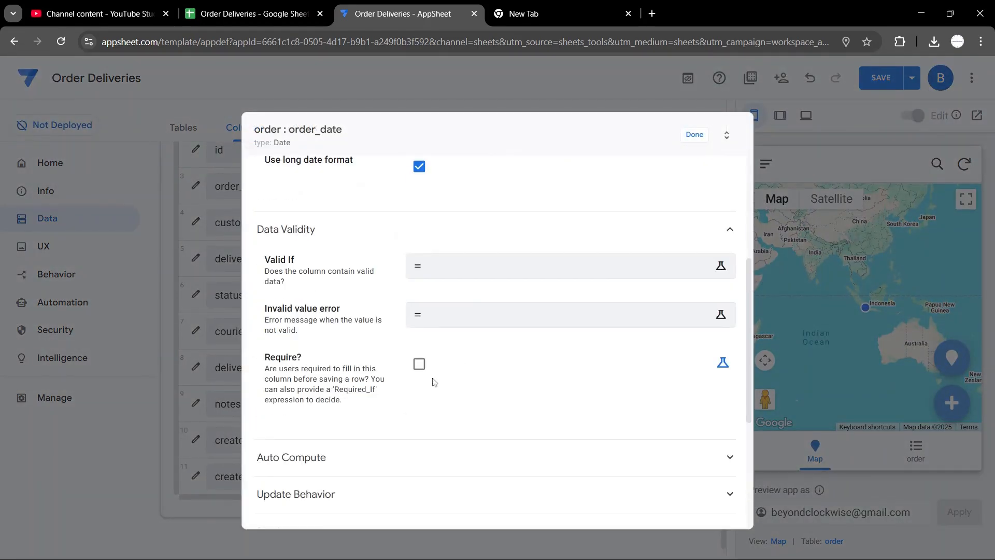
scroll(446, 306, "down", 3)
left_click(445, 303)
left_click(446, 302)
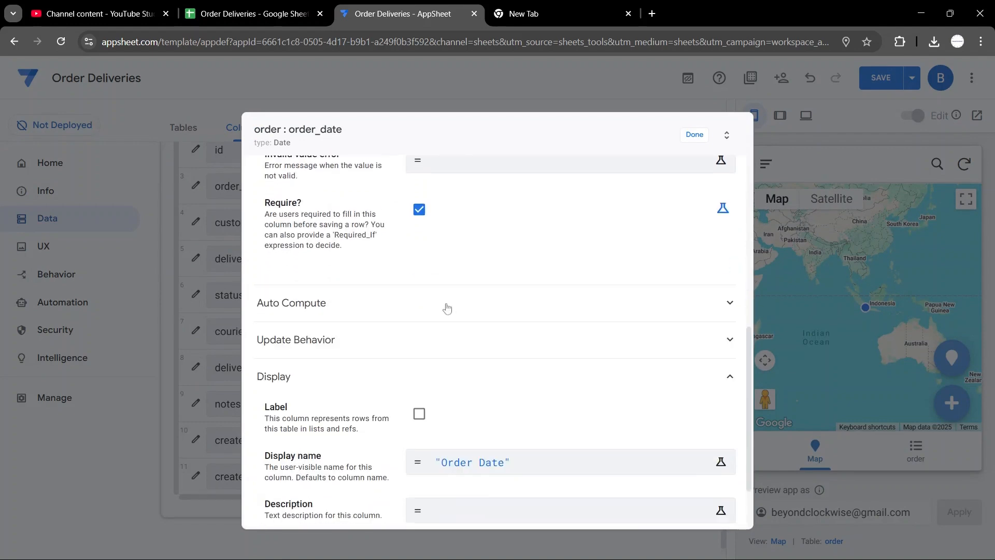
left_click(694, 136)
left_click(911, 78)
left_click(840, 140)
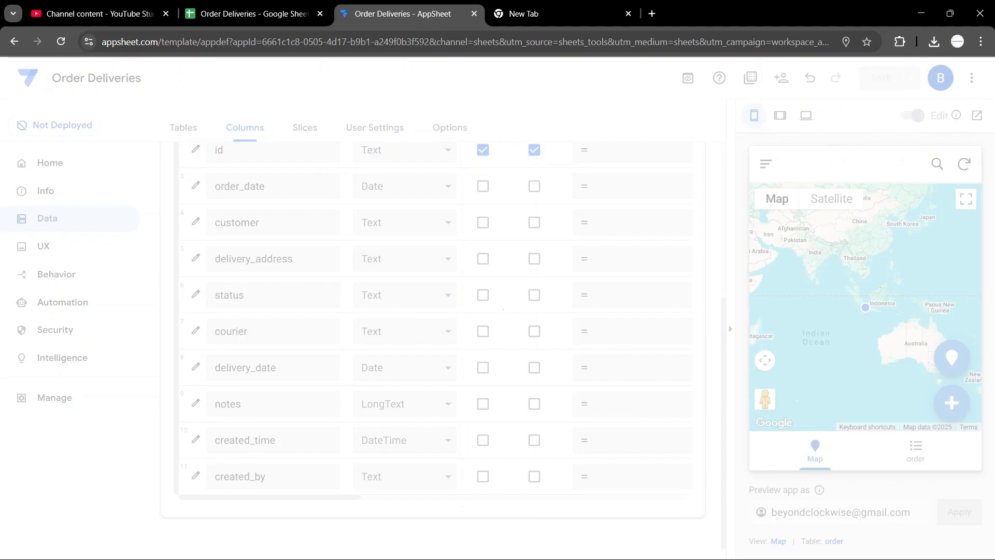
Step: Delete the Map view from the app's primary views and save the app
left_click(51, 252)
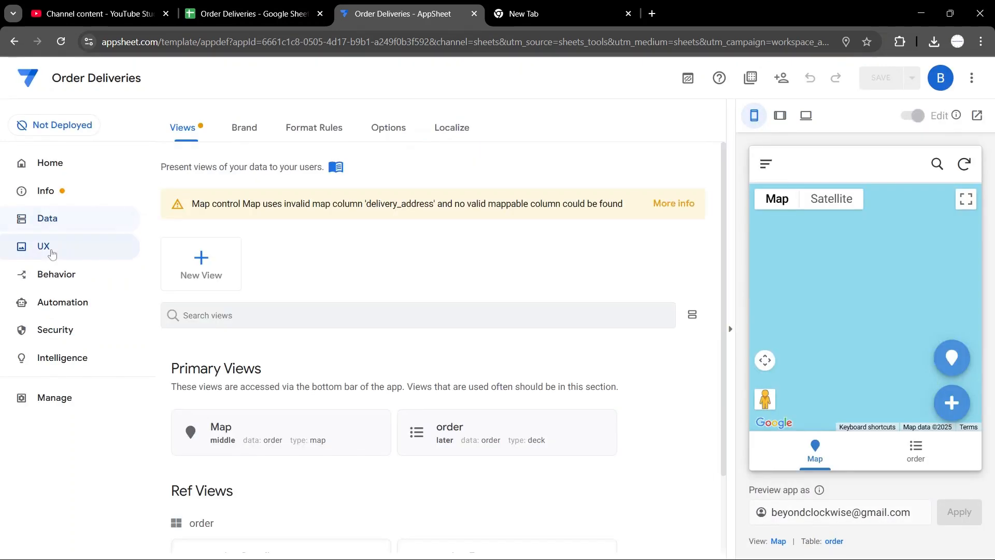
left_click(51, 220)
left_click(50, 193)
left_click(50, 247)
left_click(231, 436)
left_click(638, 163)
left_click(911, 78)
left_click(840, 140)
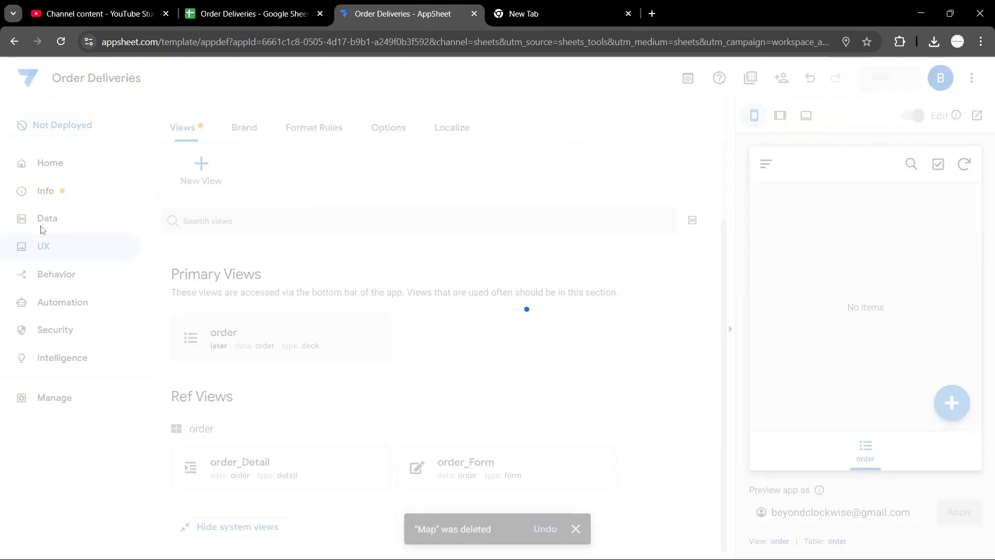
Step: Add the order_detail table to the app, review that sheet's headers in Google Sheets, and open the table's columns in AppSheet
left_click(52, 218)
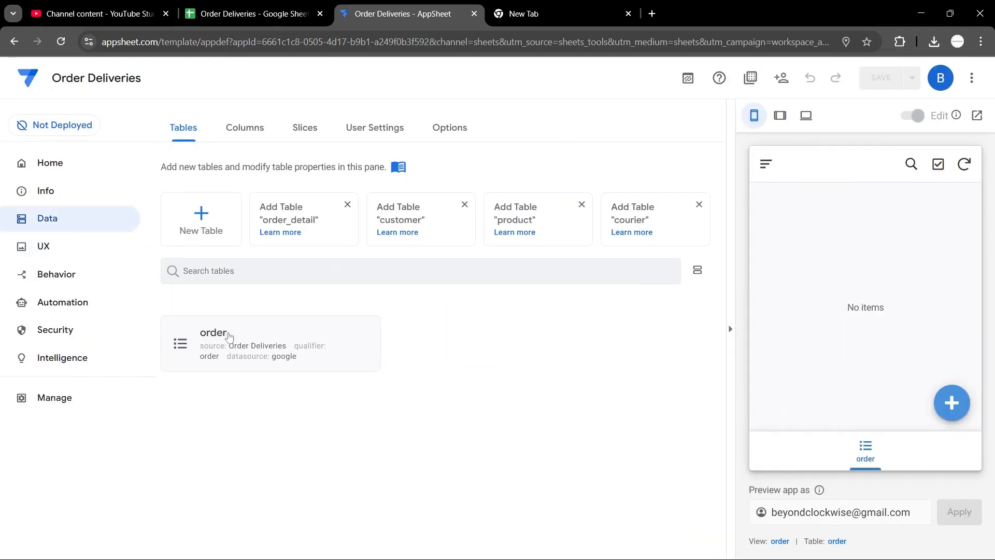
left_click(280, 212)
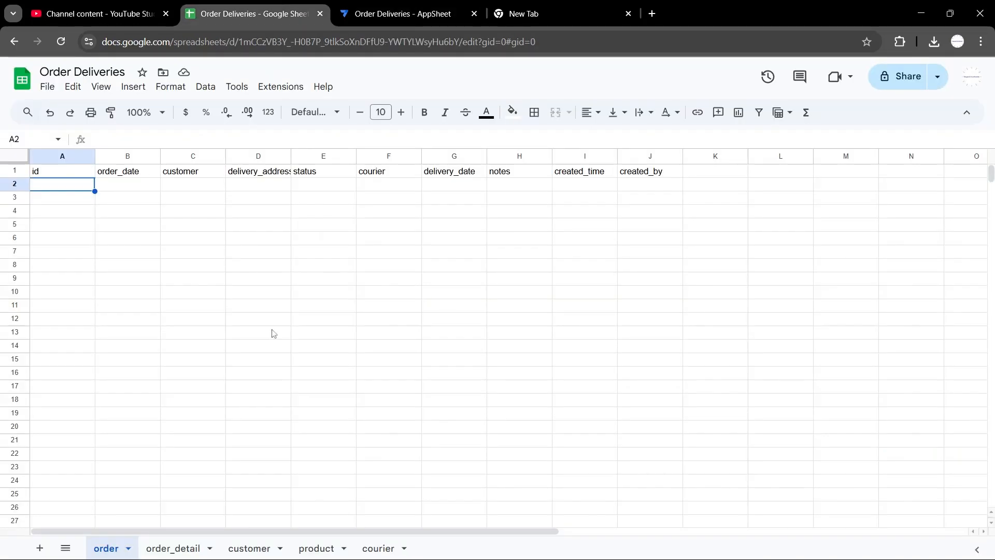
left_click(173, 548)
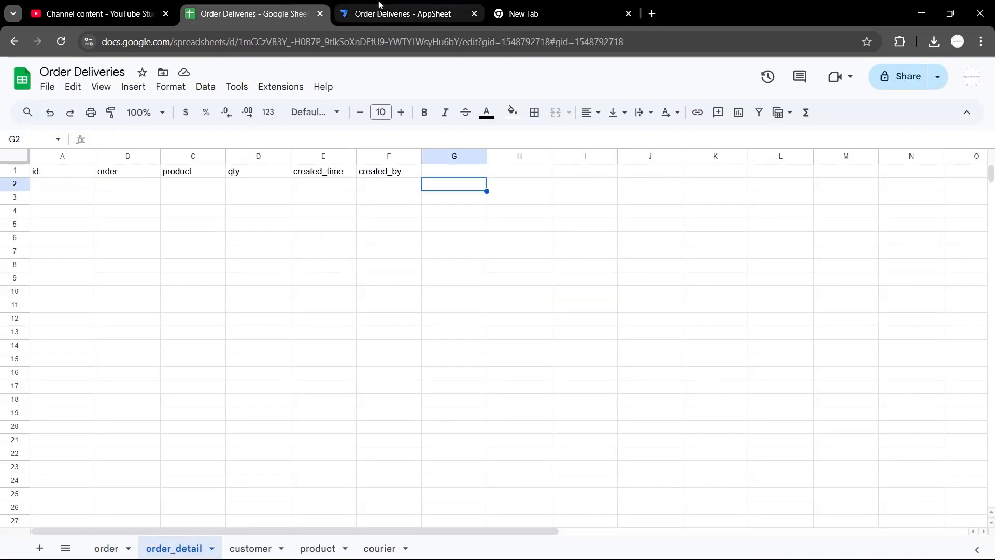
left_click(403, 14)
left_click(507, 173)
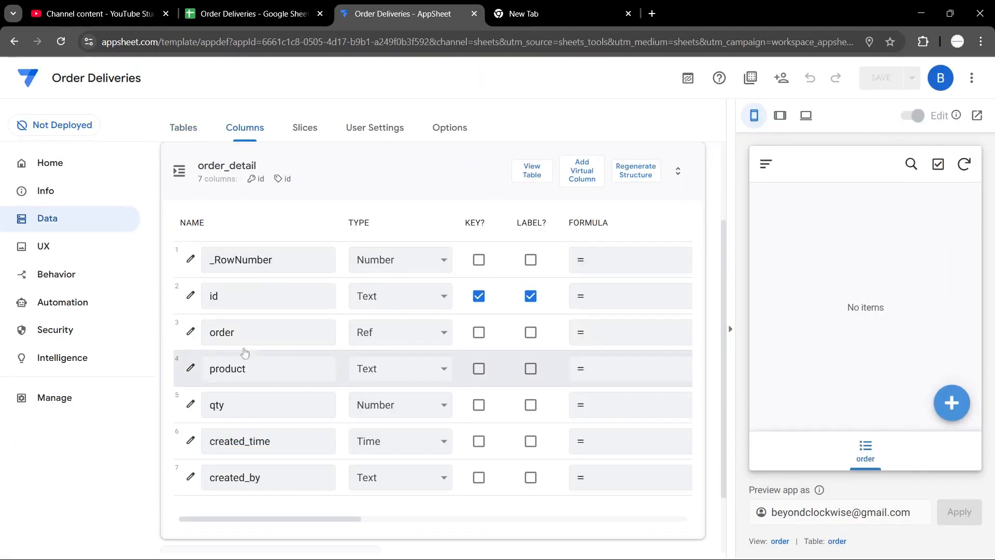
Step: Hide the order_detail table's id column by setting its Show_If expression to FALSE
left_click(190, 295)
left_click(721, 250)
left_click(632, 256)
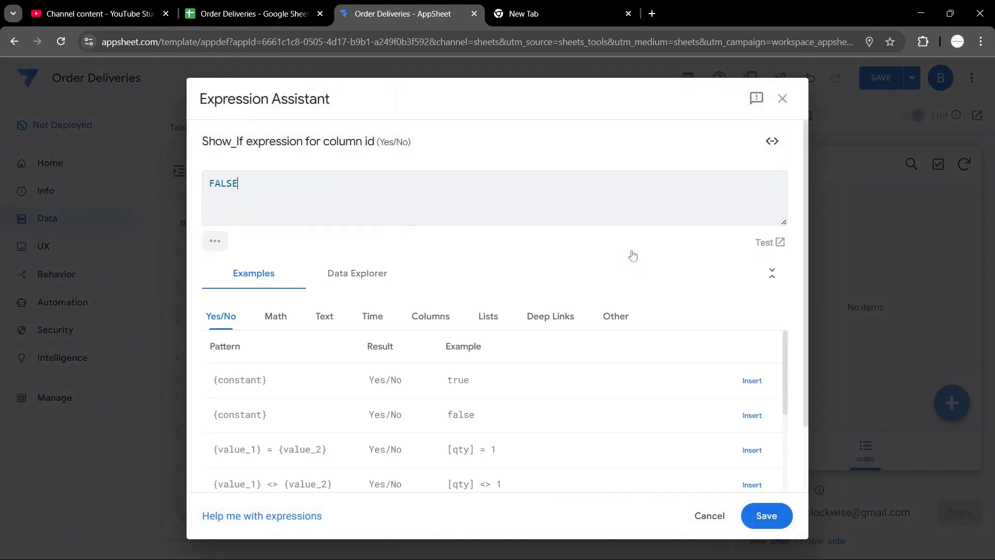
left_click(766, 516)
Step: Set the initial value of the order_detail id column to UPPER(UNIQUEID()) and finish editing the column
scroll(570, 337, "down", 4)
left_click(725, 346)
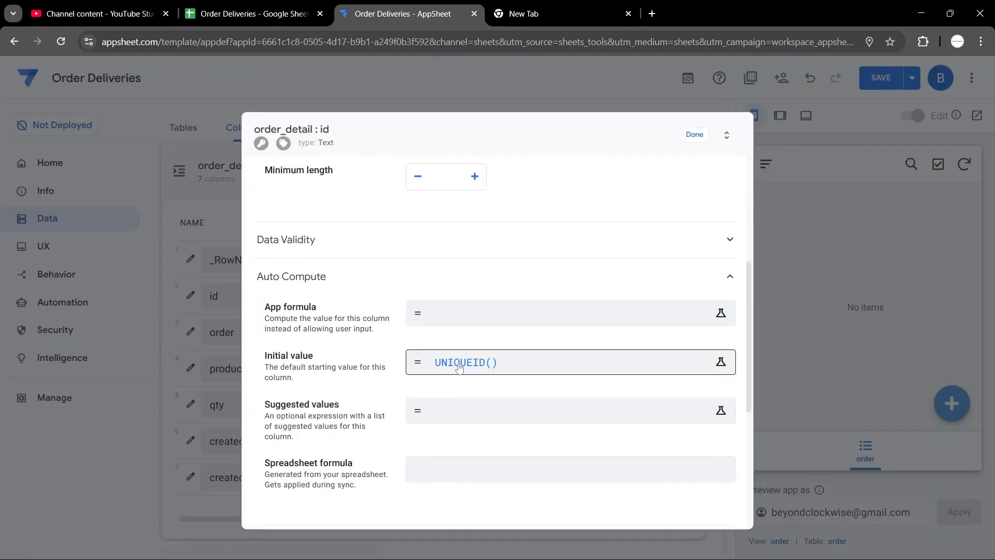
left_click(632, 358)
type("UPPER(")
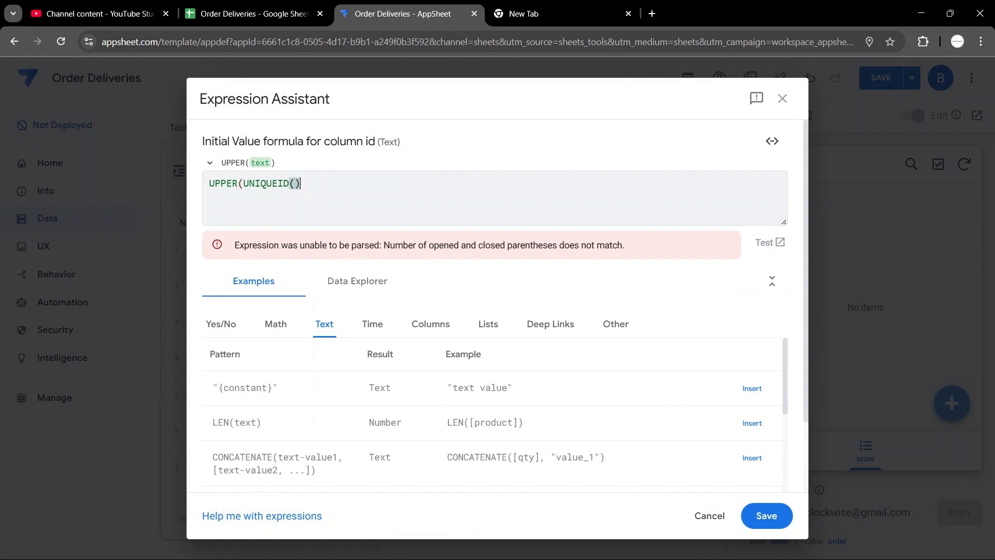
key("End")
type(")")
left_click(766, 515)
scroll(570, 337, "down", 5)
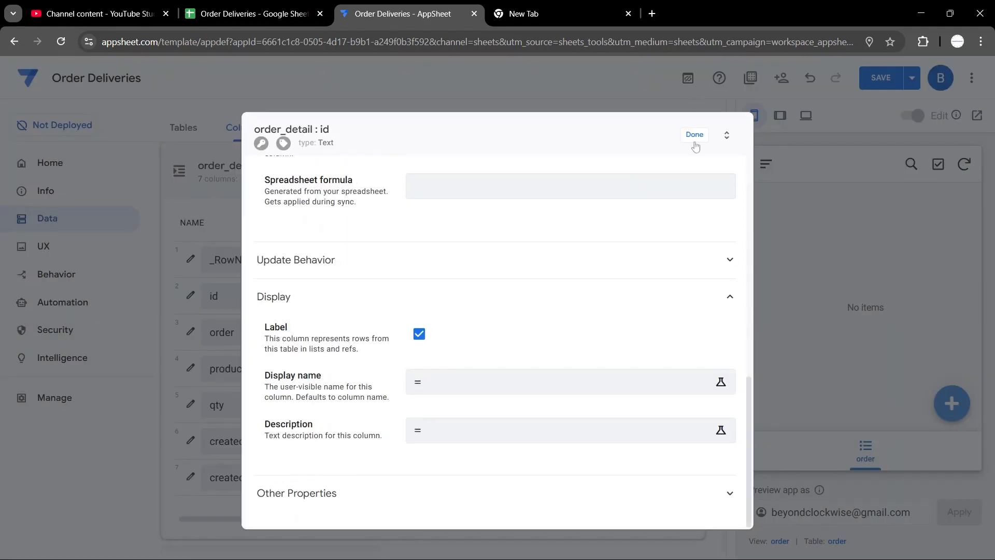
left_click(695, 145)
Step: Mark the order_detail table's order reference column as part of the order table
left_click(213, 325)
scroll(429, 339, "down", 2)
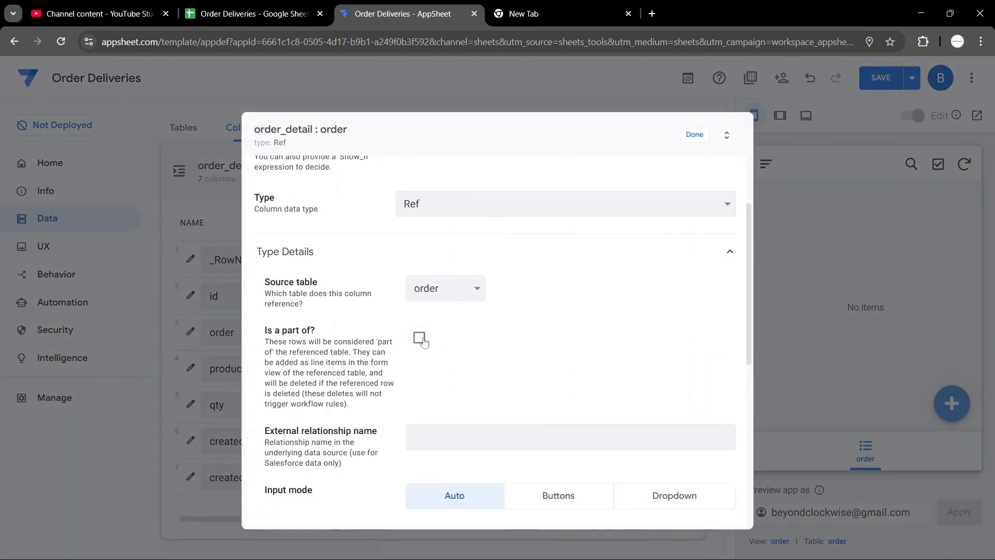
left_click_drag(751, 259, 752, 319)
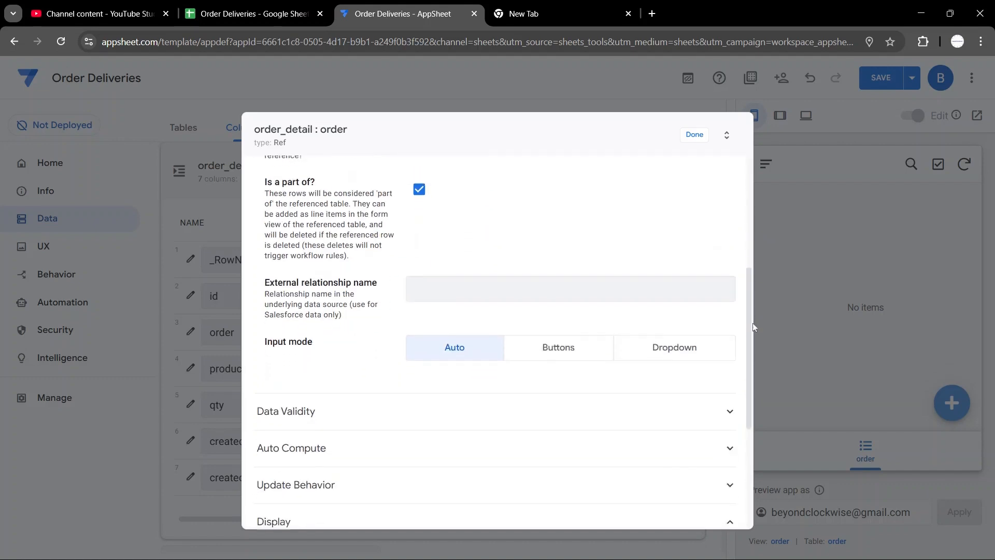
scroll(437, 353, "down", 2)
left_click(423, 354)
left_click(423, 354)
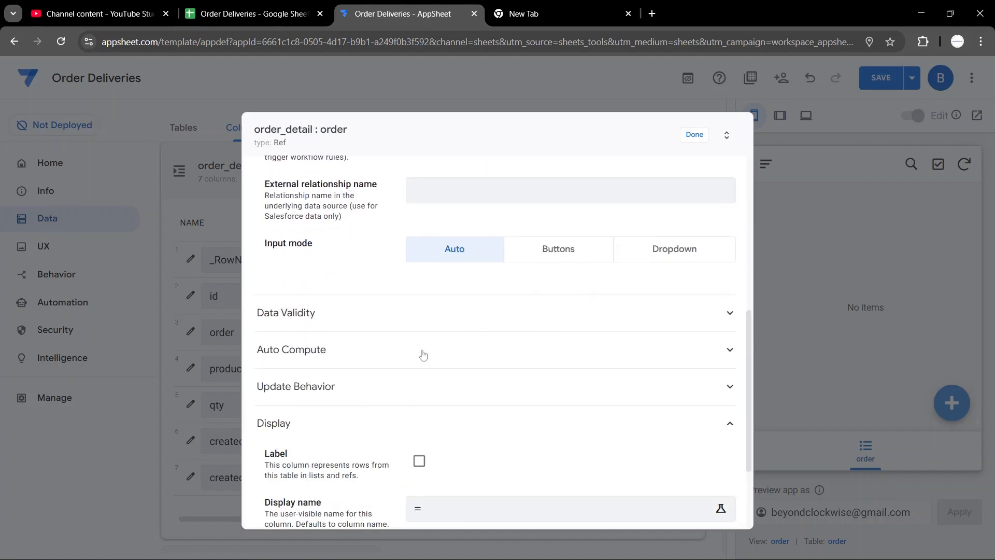
Step: Set the order column's display name to "Order Id" and finish editing the column
scroll(750, 328, "down", 2)
left_click(547, 381)
type("\"Order Id")
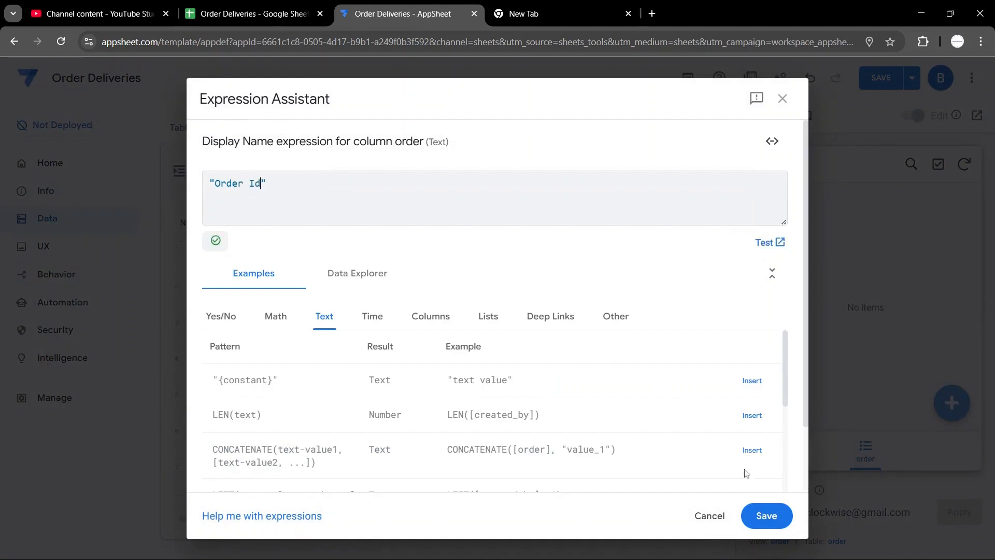
left_click(766, 516)
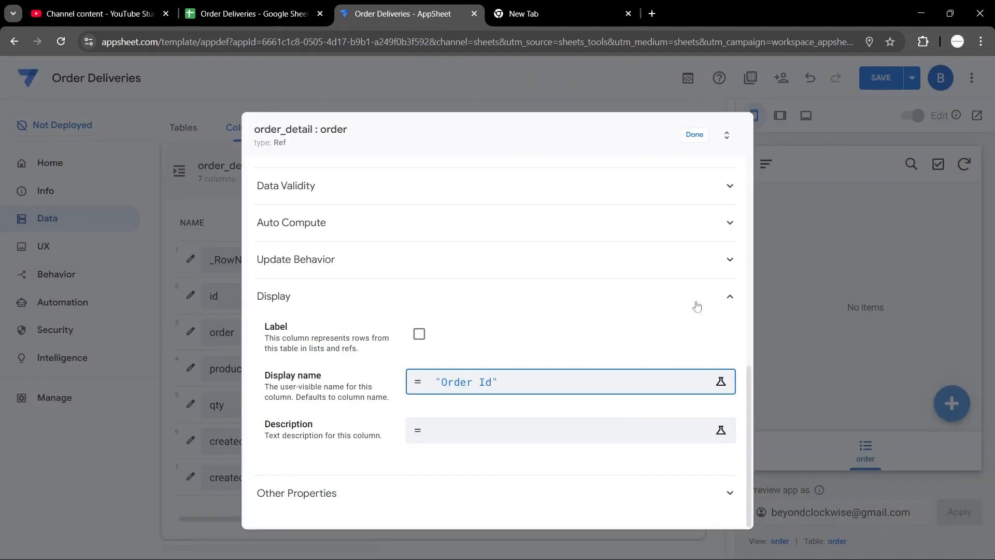
left_click(695, 135)
Step: Set the display names of the order_detail product and qty columns to "Product" and "Qty"
left_click_drag(277, 524, 498, 480)
left_click(498, 478)
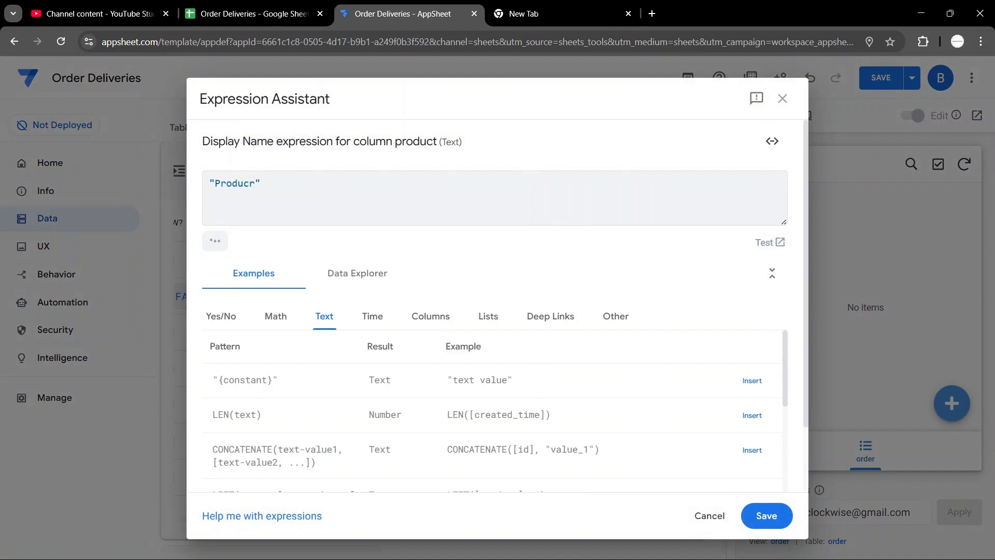
left_click(766, 515)
left_click(574, 405)
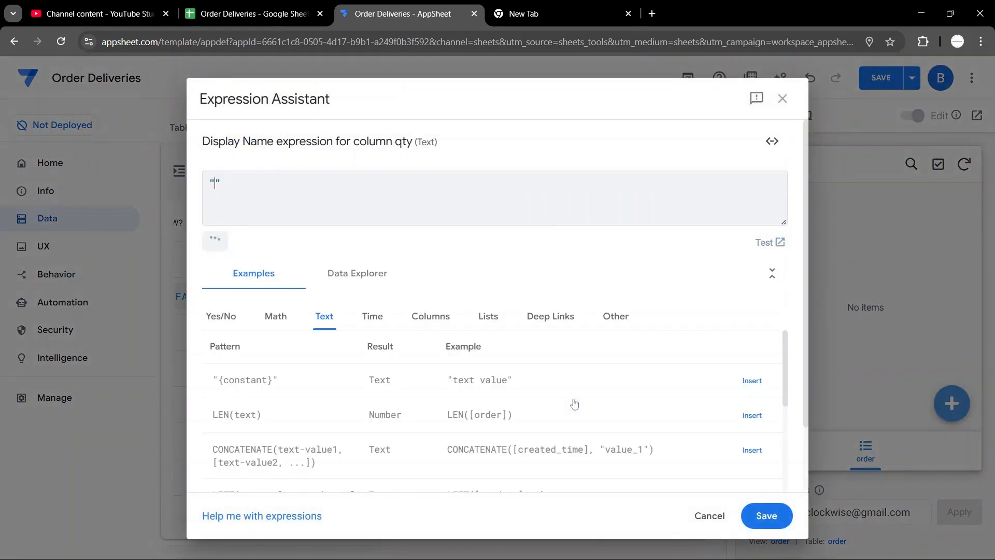
left_click(766, 516)
Step: Set the display names of the order_detail created_time and created_by columns to "Created Time" and "Created By"
left_click(577, 447)
type("\"Created Time")
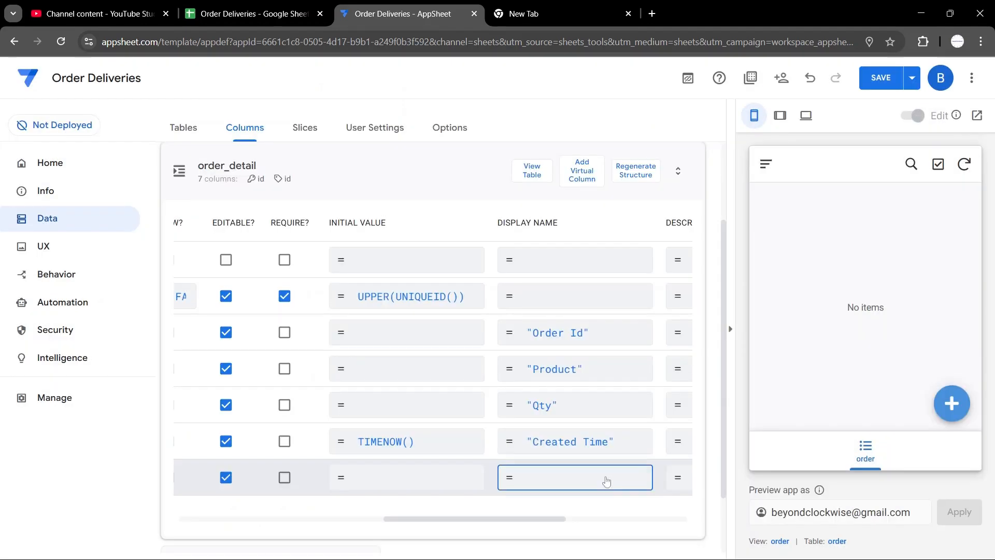
left_click(604, 478)
type("\"Created By")
left_click(767, 516)
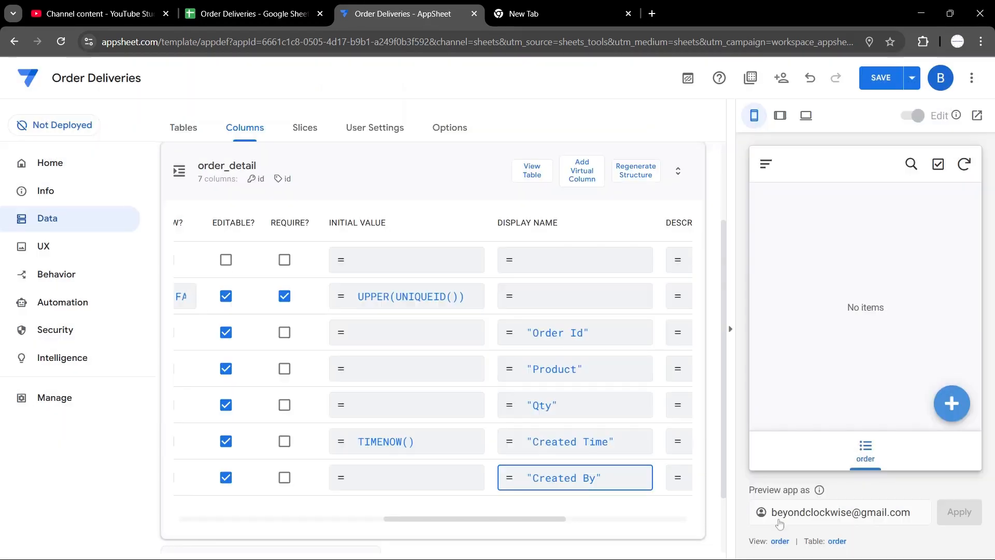
Step: Set the initial values of the order_detail created_time and created_by columns to NOW() and USEREMAIL()
left_click(422, 443)
type("NOW()")
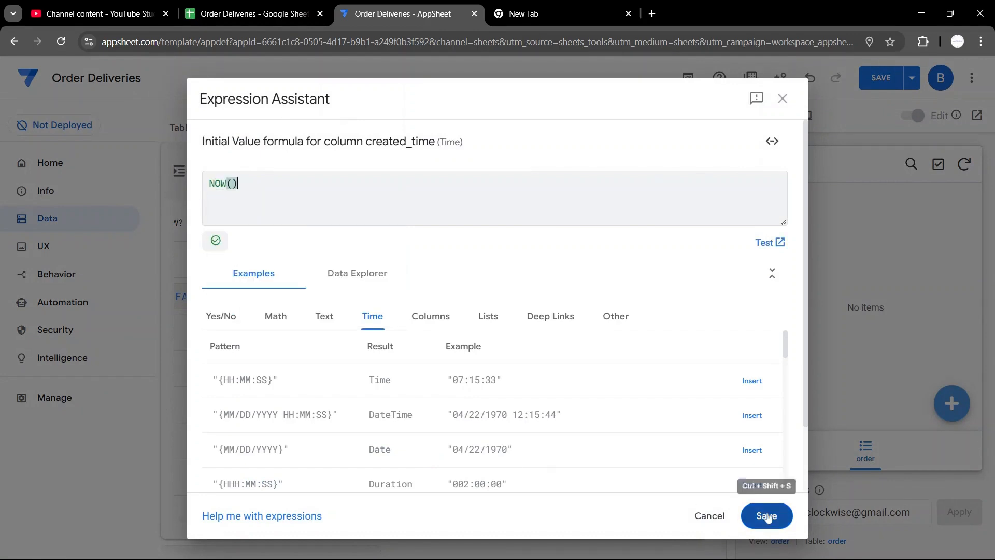
left_click(767, 516)
left_click(439, 487)
type("use")
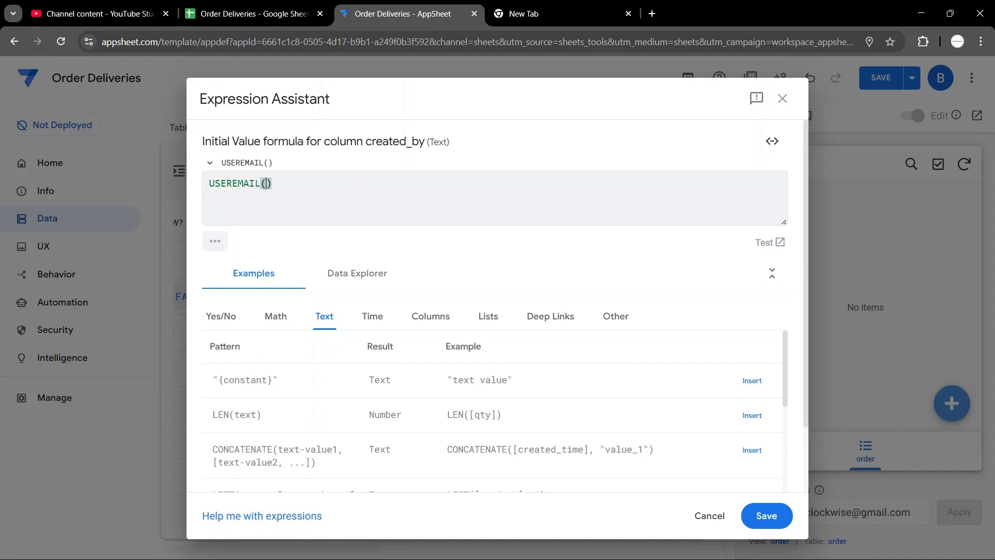
left_click(767, 515)
Step: Change the order_detail created_time column's data type to DateTime
left_click_drag(551, 520, 289, 521)
left_click(191, 441)
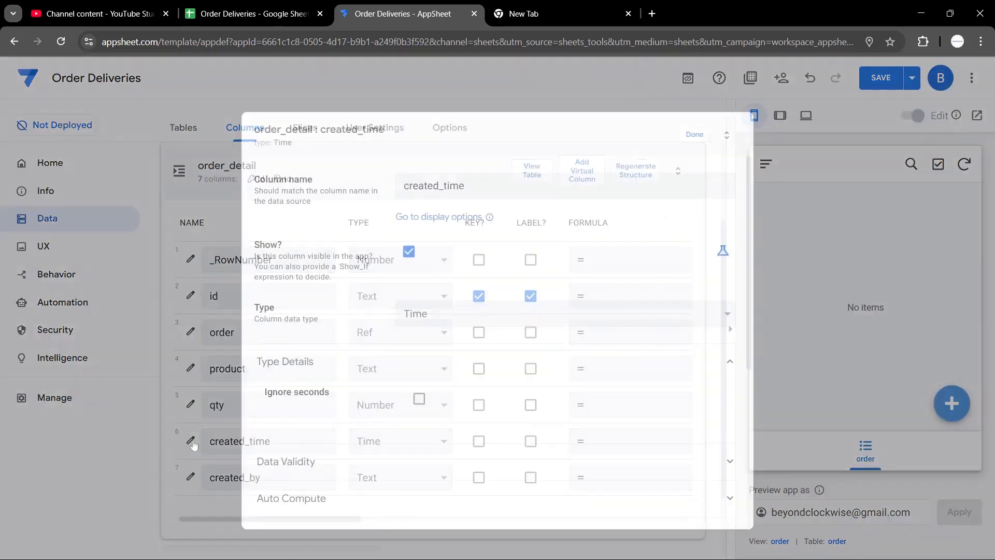
left_click(522, 313)
key("d")
key("d")
key("Return")
left_click(422, 513)
Step: Hide the created_time column with a Show_If expression of FALSE and finish editing the column
left_click(723, 250)
left_click(651, 256)
type("FAL")
key("Return")
left_click(766, 515)
left_click_drag(750, 318, 749, 282)
left_click(693, 135)
Step: Hide the order_detail created_by column with a Show_If expression of FALSE and finish editing the column
left_click(191, 477)
left_click(723, 251)
left_click(619, 243)
type("FAL")
key("Return")
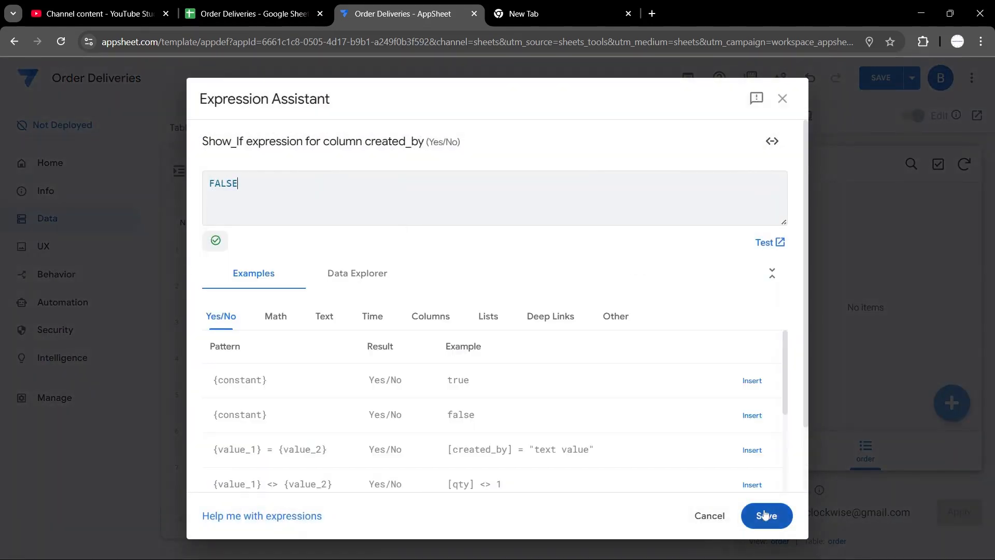
left_click(766, 514)
left_click_drag(750, 304, 757, 368)
left_click(486, 407)
left_click(486, 407)
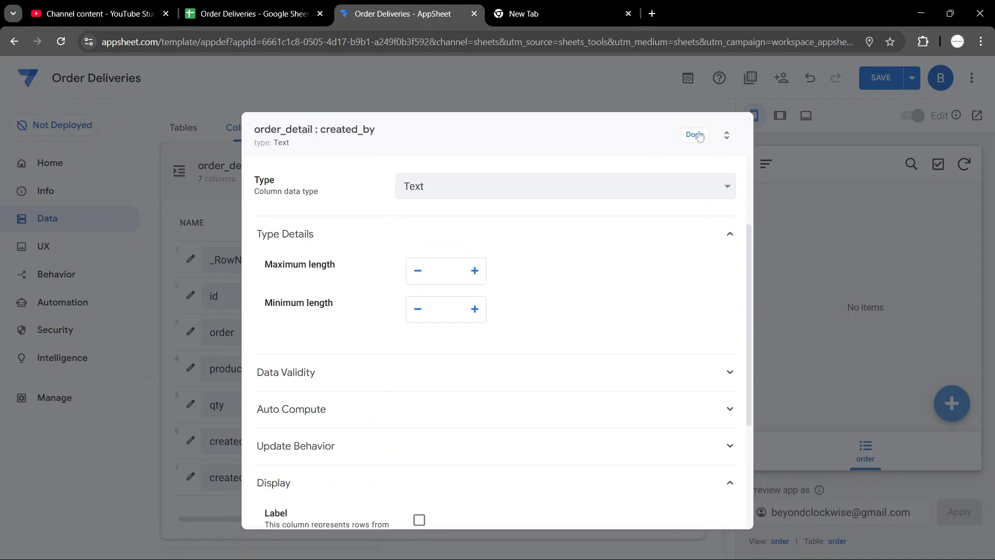
left_click(695, 135)
Step: Collapse the order_detail column list and save the app
left_click_drag(356, 519, 192, 510)
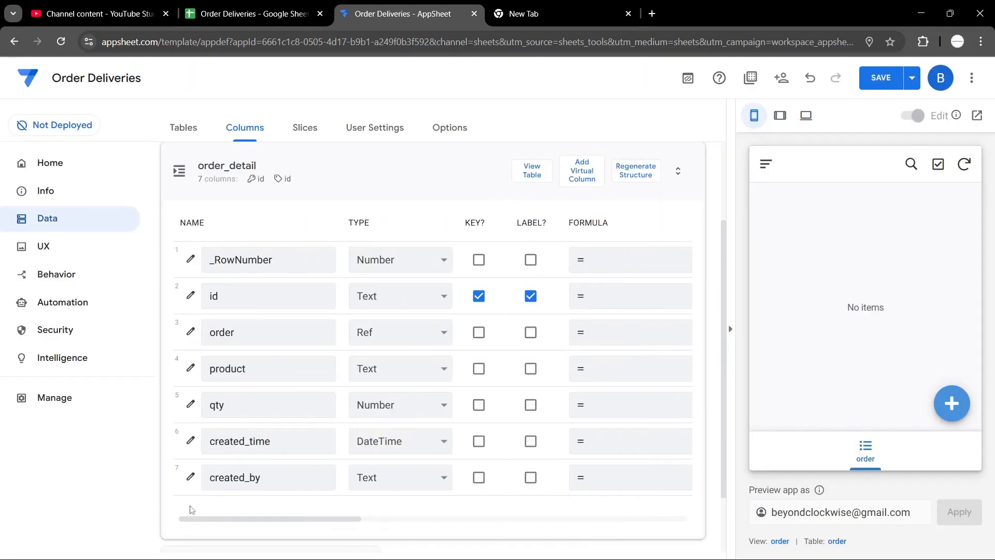
left_click(320, 167)
left_click(881, 77)
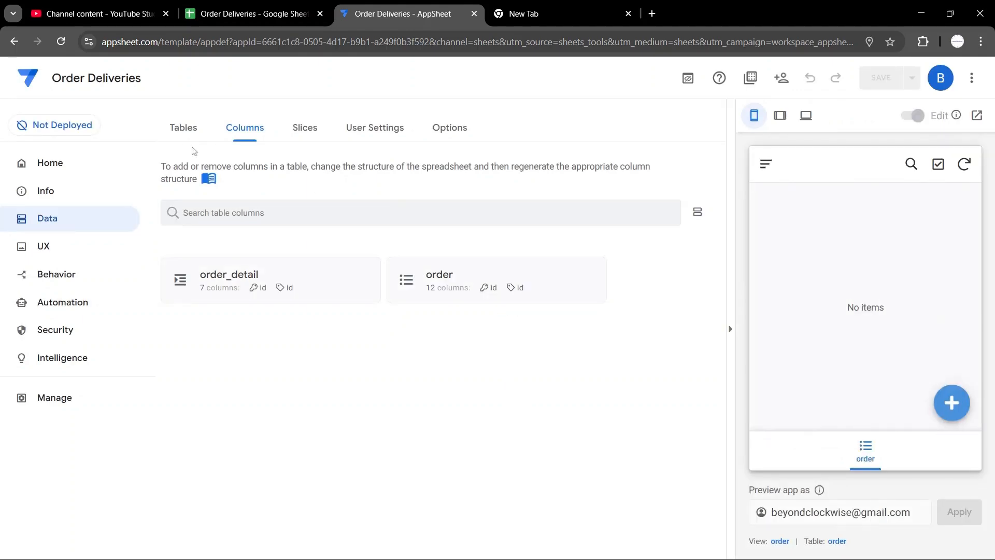
Step: Add the customer table to the app and open its columns
left_click(182, 130)
left_click(208, 394)
left_click(300, 221)
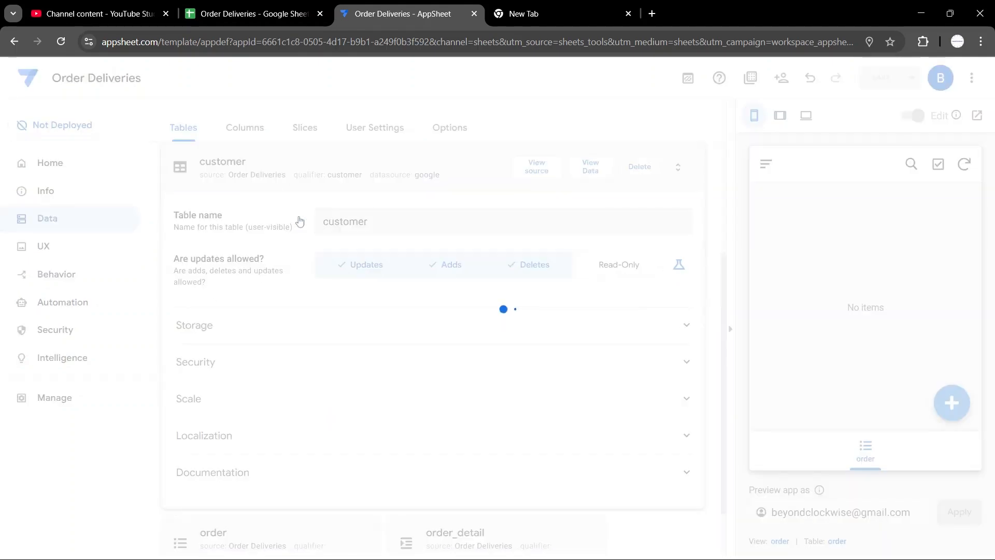
left_click(496, 167)
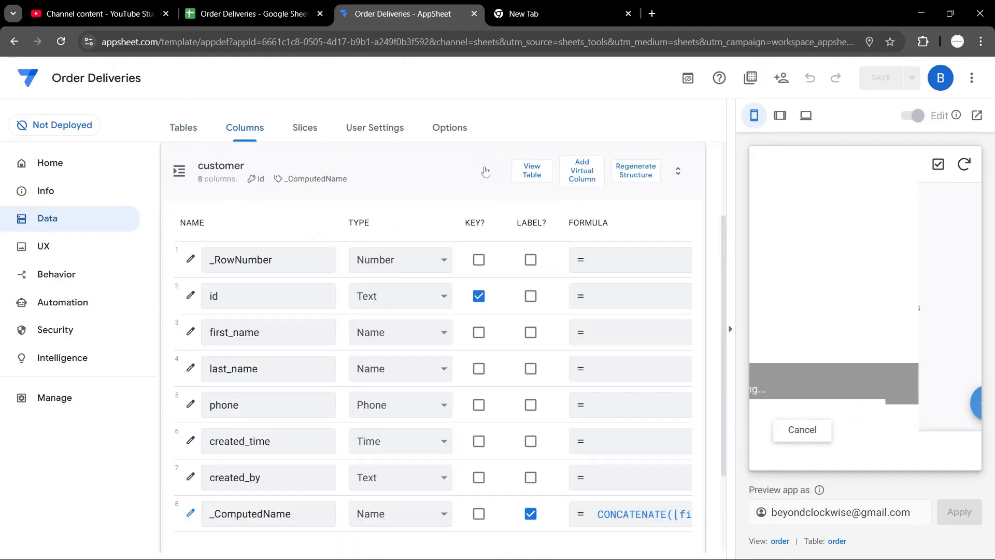
Step: Change the customer table's created_time column to the DateTime type with NOW() as its initial value
scroll(389, 414, "down", 1)
left_click(388, 407)
type("DateTime")
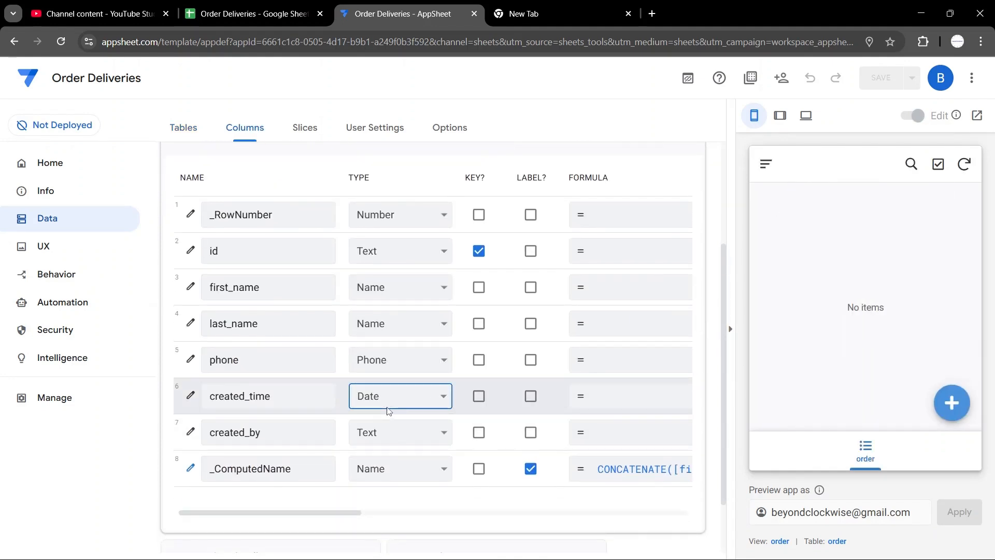
left_click_drag(306, 516, 473, 520)
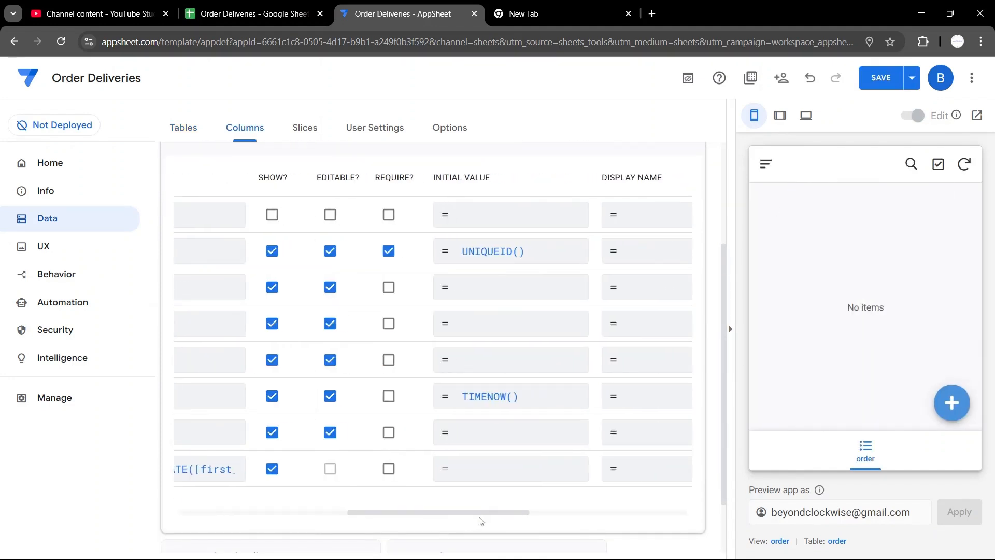
left_click(495, 400)
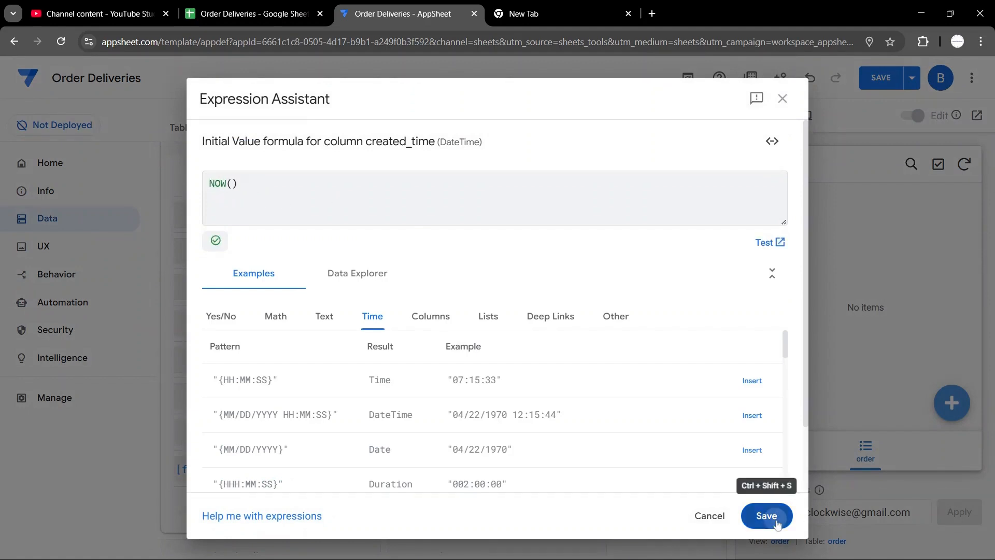
left_click(766, 515)
Step: Set the initial value of the customer table's created_by column to USEREMAIL()
left_click(484, 442)
type("USEREMAIL(")
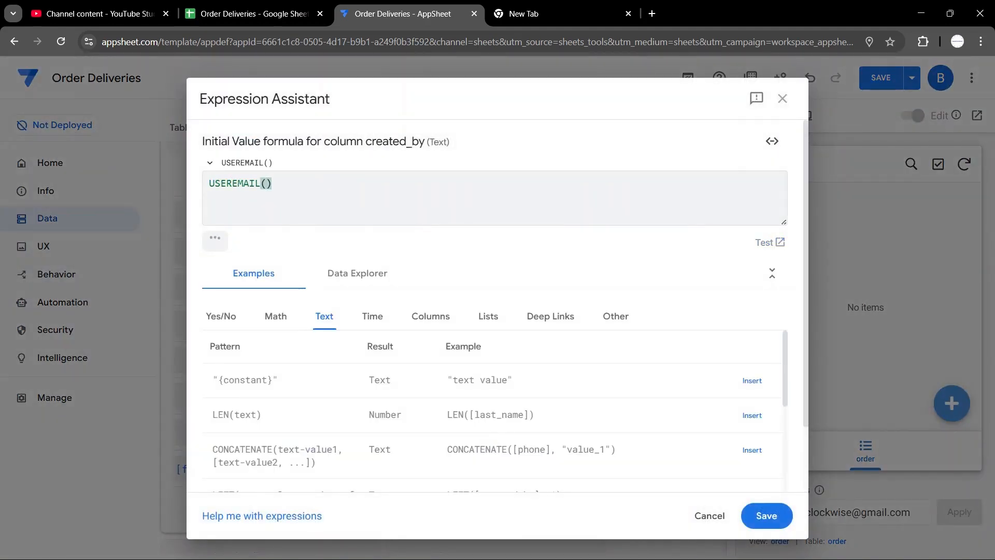
left_click(760, 514)
Step: Set the display name of the customer table's _ComputedName column to "Full Name" and finish editing the column
left_click_drag(488, 514, 246, 513)
left_click(191, 468)
left_click(724, 293)
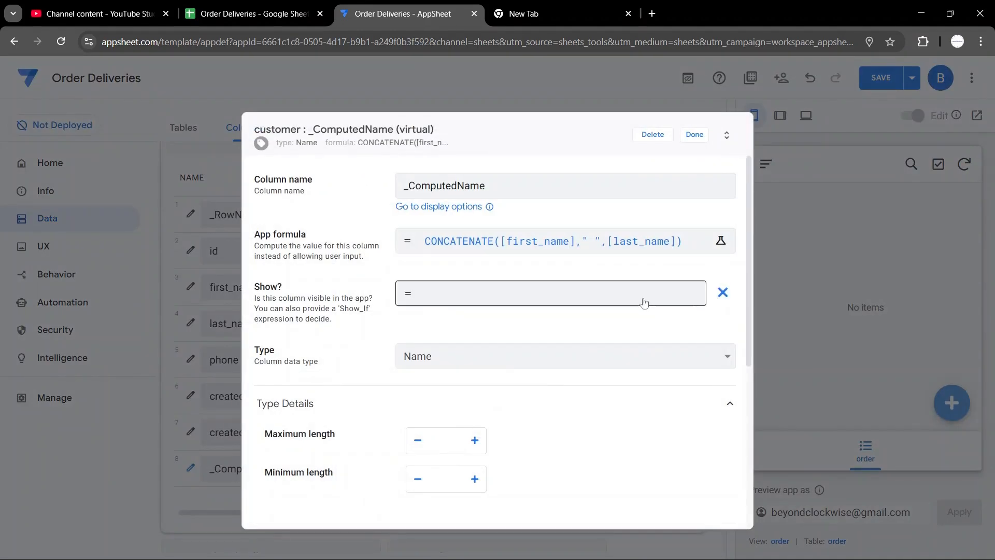
scroll(725, 294, "down", 5)
left_click(565, 382)
type("\"f")
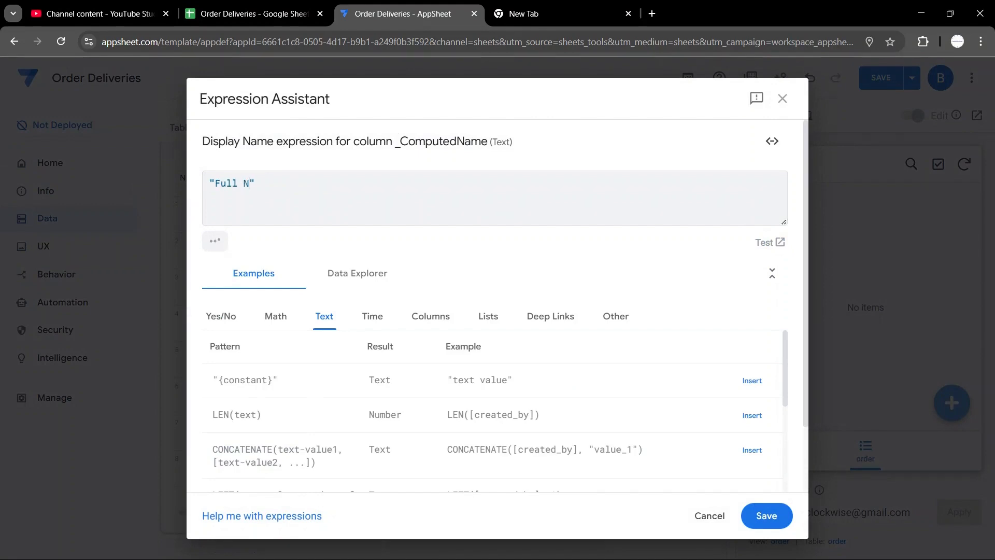
left_click(767, 515)
scroll(745, 222, "up", 5)
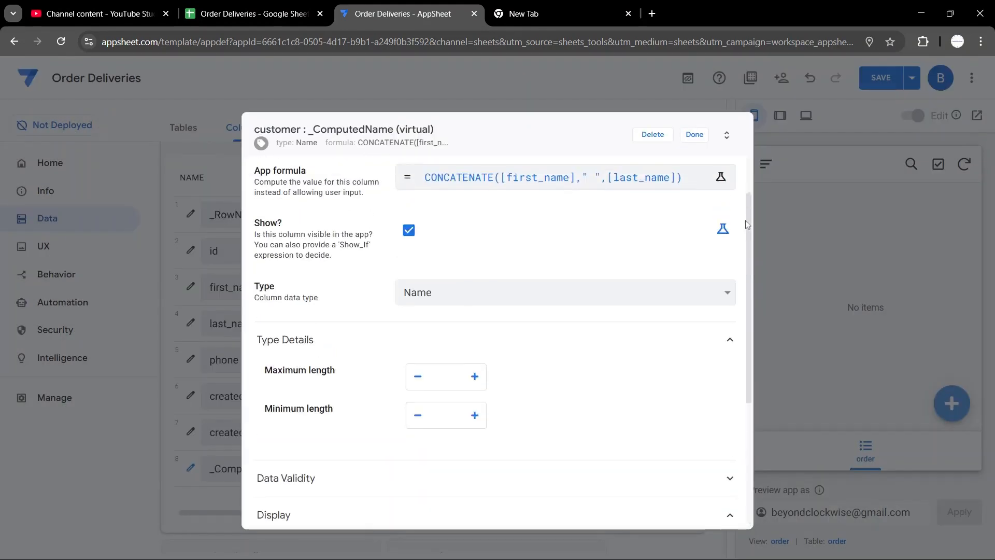
left_click(570, 213)
left_click(707, 515)
left_click(694, 134)
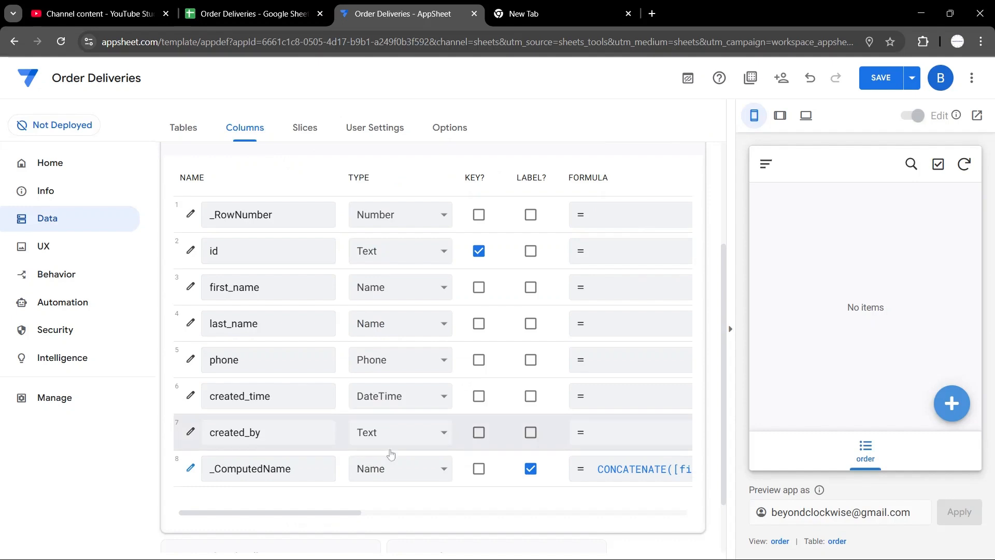
Step: Set the display names of the customer table's created_by and created_time columns to "Created By" and "Created Time"
scroll(473, 492, "right", 10)
left_click(483, 434)
type("\"Cr")
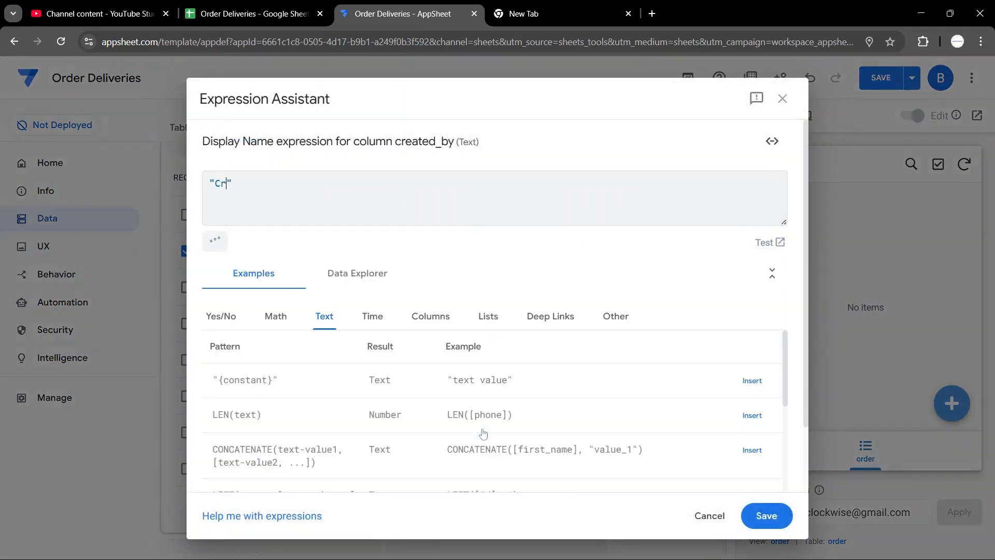
type("eated By")
left_click(766, 515)
left_click(510, 405)
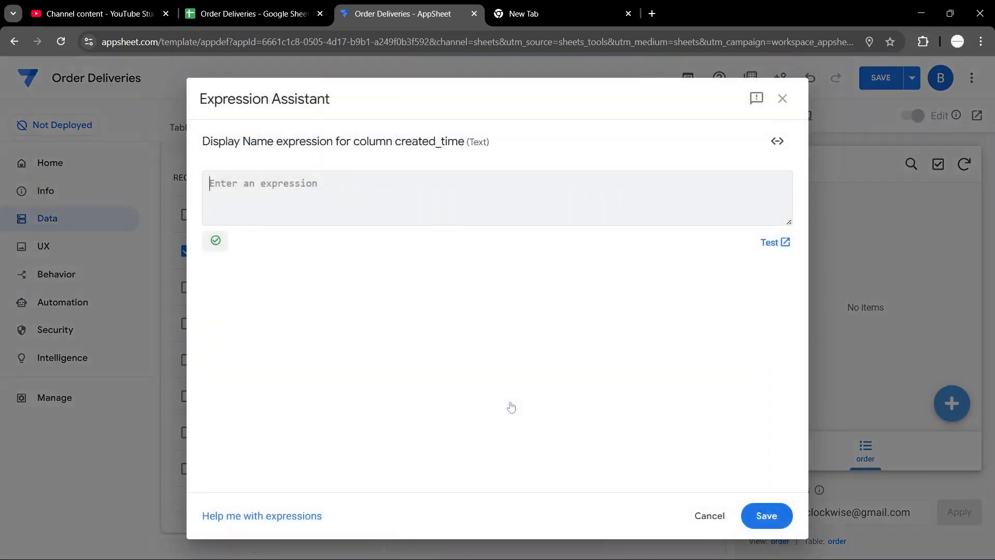
type("\"Created Time")
left_click(767, 515)
Step: Set the display names of the customer table's phone, last_name and first_name columns to "Phone", "Last Name" and "First Name"
left_click(510, 377)
type("\"L")
left_click(766, 515)
left_click(508, 322)
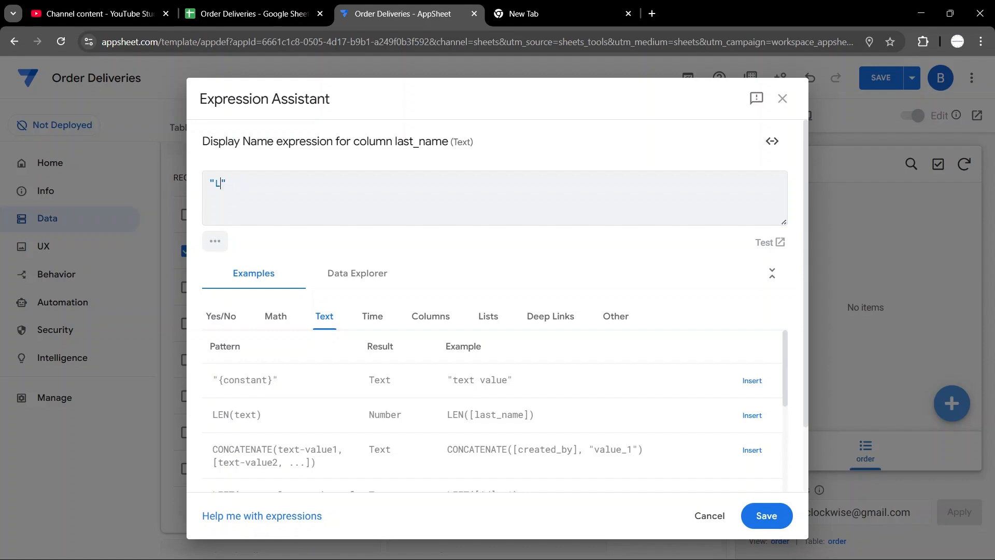
left_click(766, 515)
left_click(463, 291)
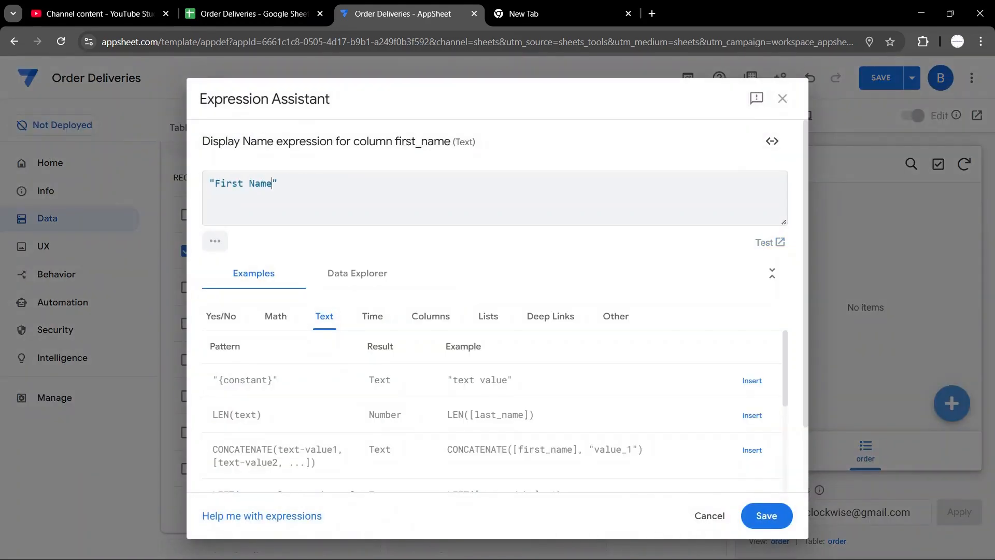
left_click(766, 515)
Step: Change the initial value of the customer table's id column to UPPER(UNIQUEID())
left_click(290, 250)
type("UPPE")
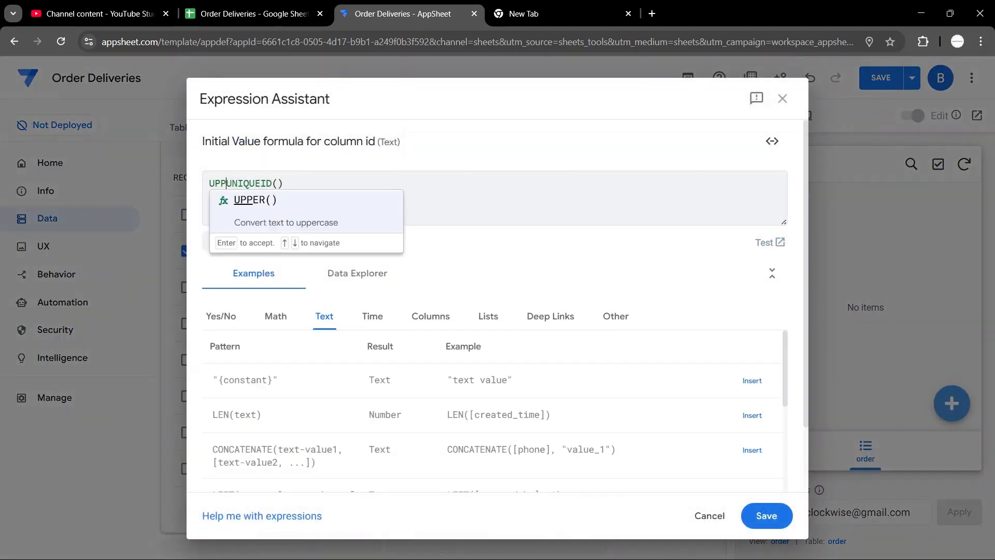
key("Return")
key("End")
left_click(777, 516)
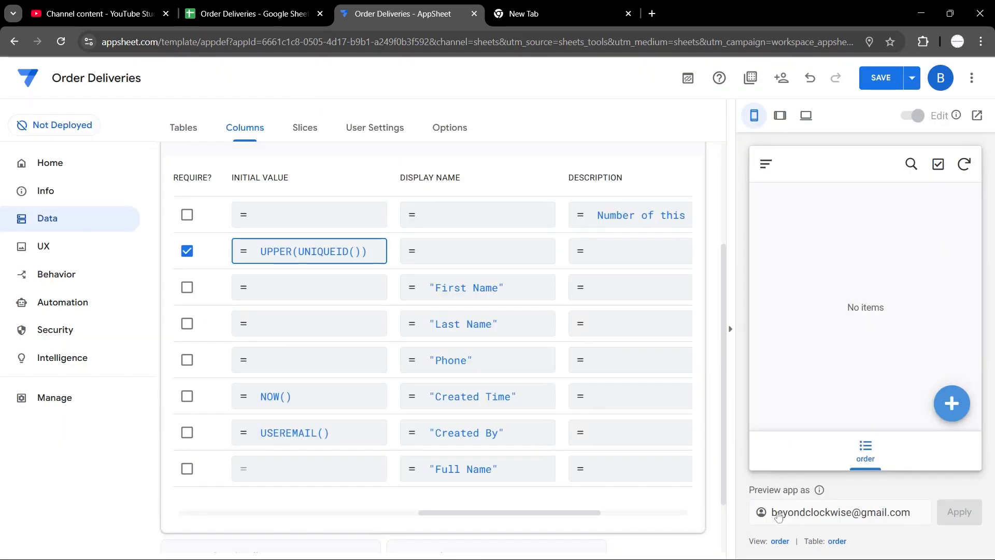
Step: Hide the customer table's id column with a Show_If expression of FALSE and finish editing the column
scroll(543, 525, "left", 10)
left_click(190, 251)
left_click(722, 250)
left_click(642, 258)
type("FALSE")
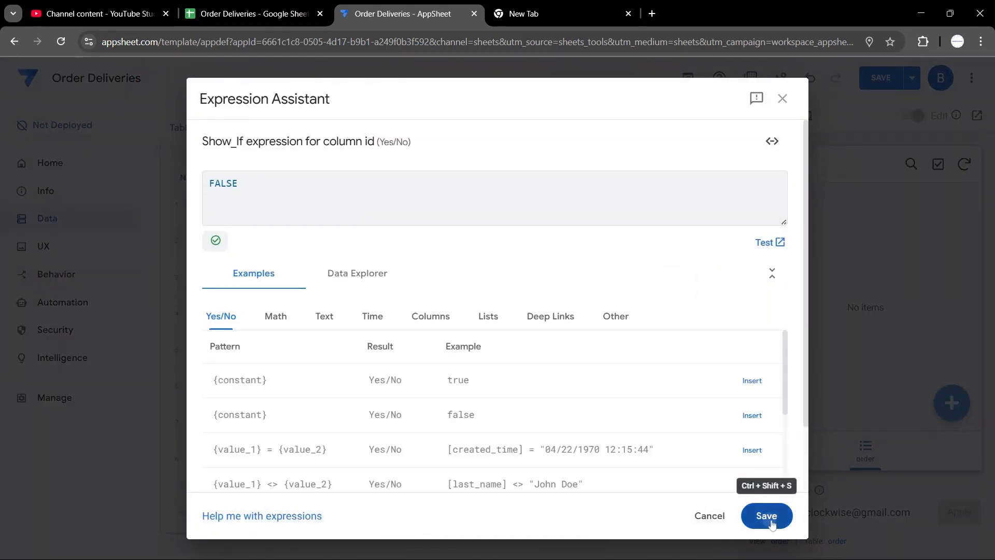
left_click(765, 513)
scroll(746, 325, "down", 5)
left_click(694, 134)
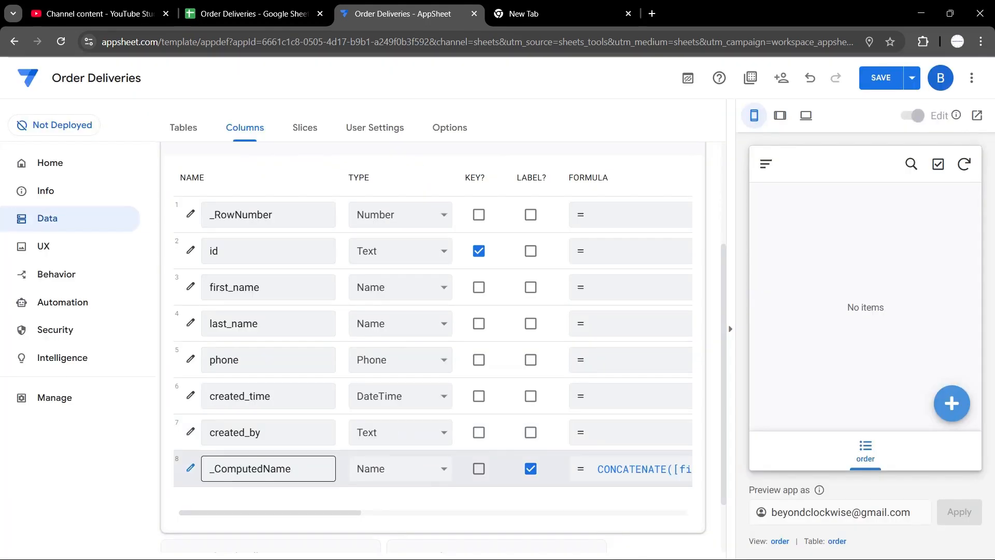
Step: Make the customer table's first_name column required
left_click_drag(345, 513, 255, 520)
left_click(191, 286)
scroll(429, 290, "down", 4)
left_click(429, 285)
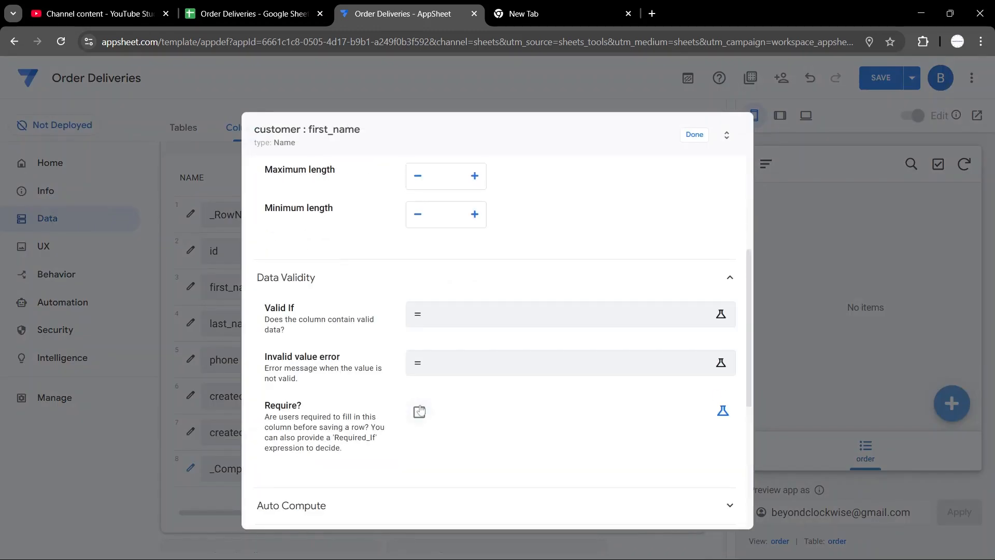
left_click(694, 134)
Step: Hide the customer table's created_time column with a Show_If expression of FALSE
left_click(191, 394)
left_click(722, 252)
left_click(549, 251)
type("FALSE")
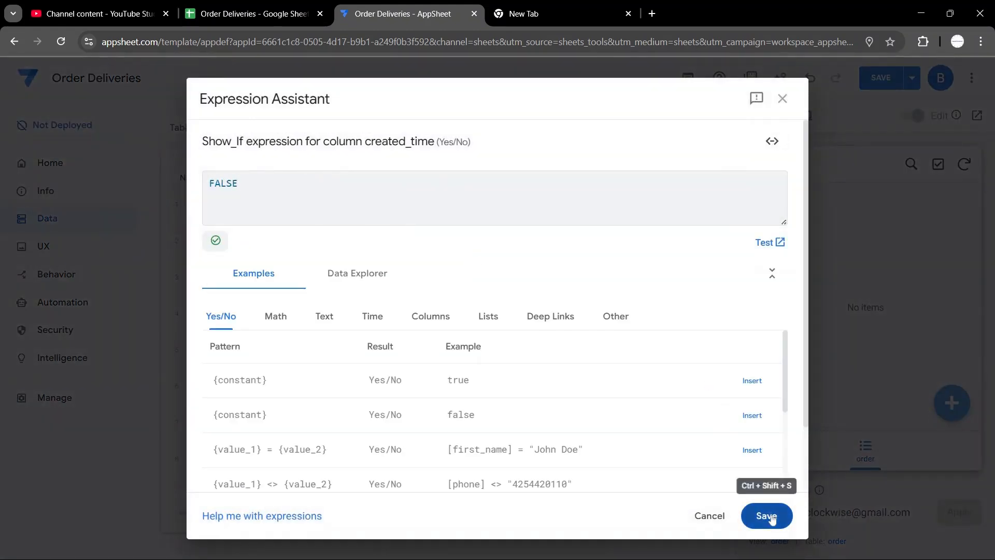
left_click(766, 513)
left_click(694, 134)
Step: Hide the customer table's created_by column with a Show_If expression of FALSE
left_click(190, 431)
left_click(723, 251)
left_click(597, 249)
type("false")
key("Return")
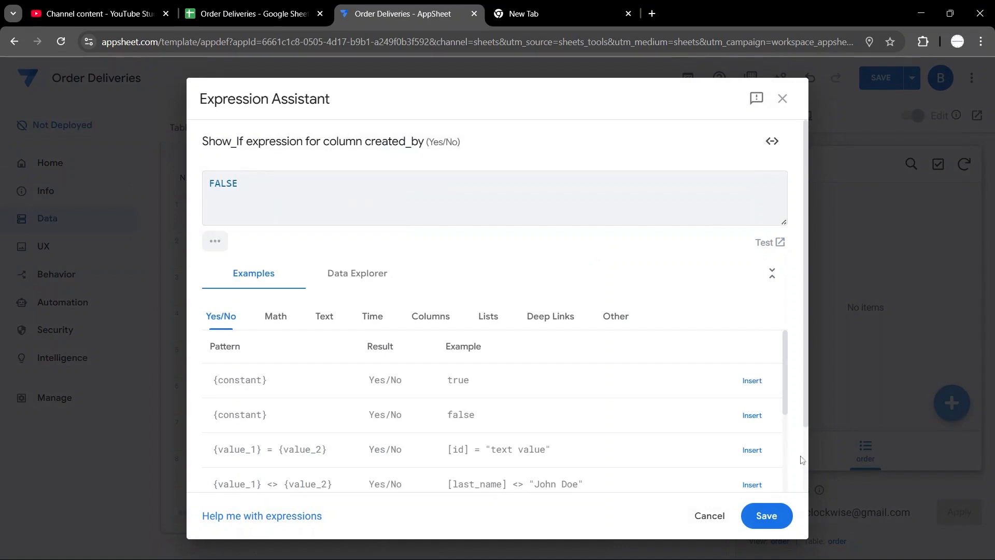
left_click(766, 515)
left_click(694, 135)
Step: Save the app and undo the last action
left_click(917, 82)
left_click(862, 138)
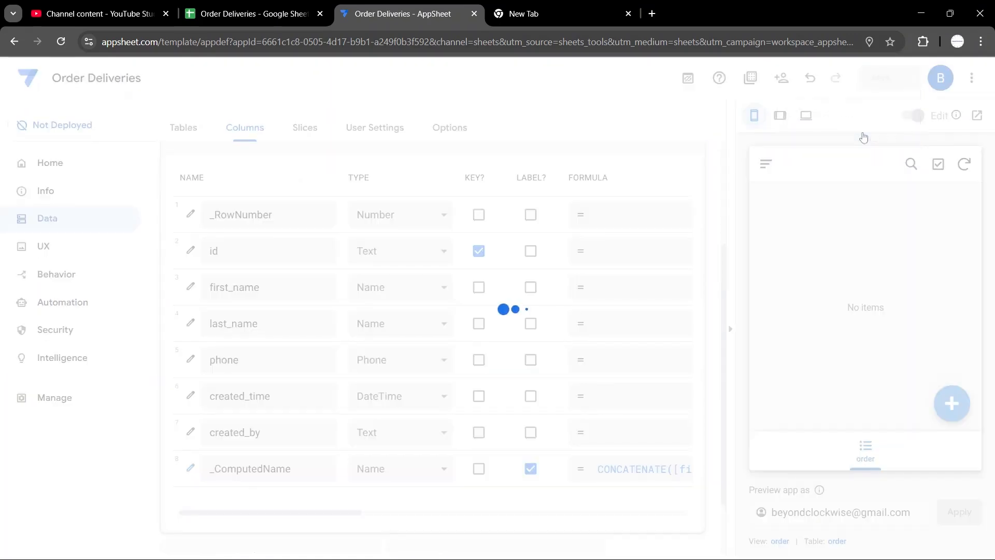
left_click(810, 77)
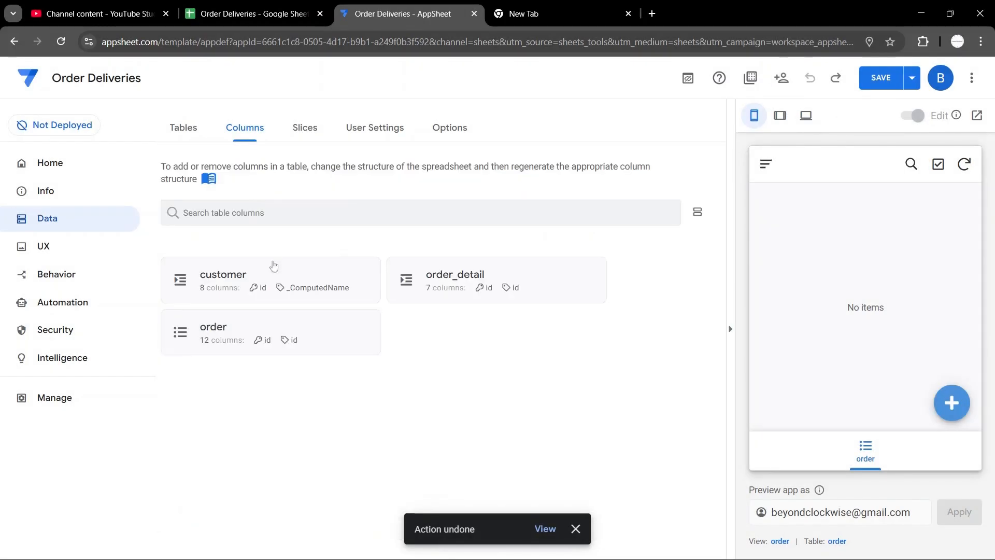
Step: Change the order table's customer column to the Enum type with Ref as its base type
left_click(271, 335)
left_click(195, 367)
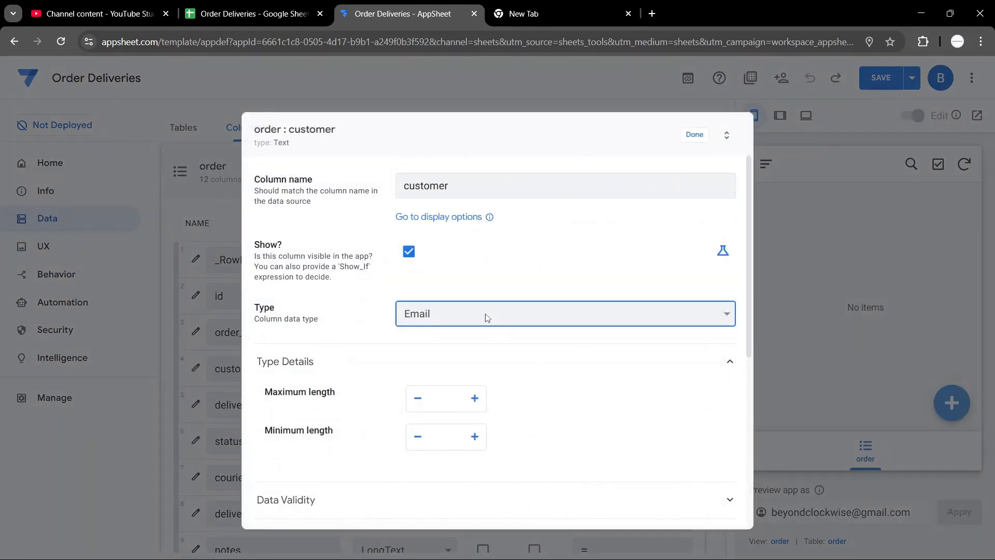
key("Down")
key("Return")
left_click(494, 511)
key("r")
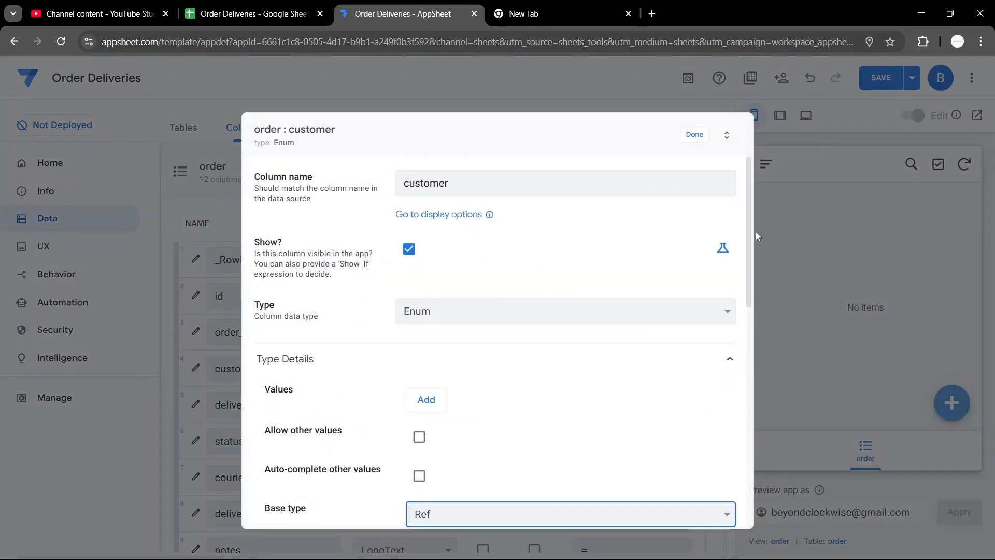
Step: Make customer the referenced table of the order table's customer column
scroll(709, 336, "down", 4)
scroll(580, 375, "down", 6)
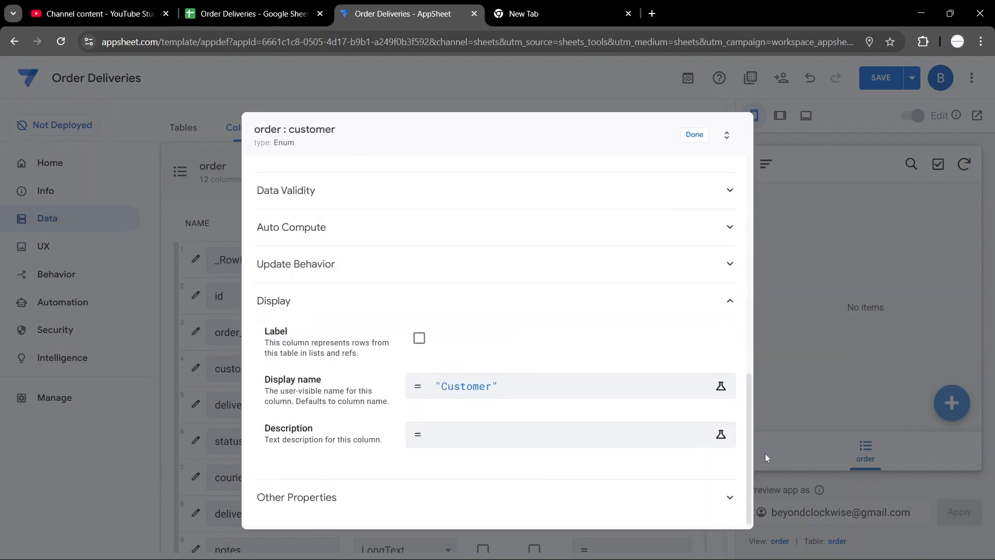
scroll(455, 371, "up", 3)
left_click(455, 371)
left_click(456, 371)
left_click(467, 419)
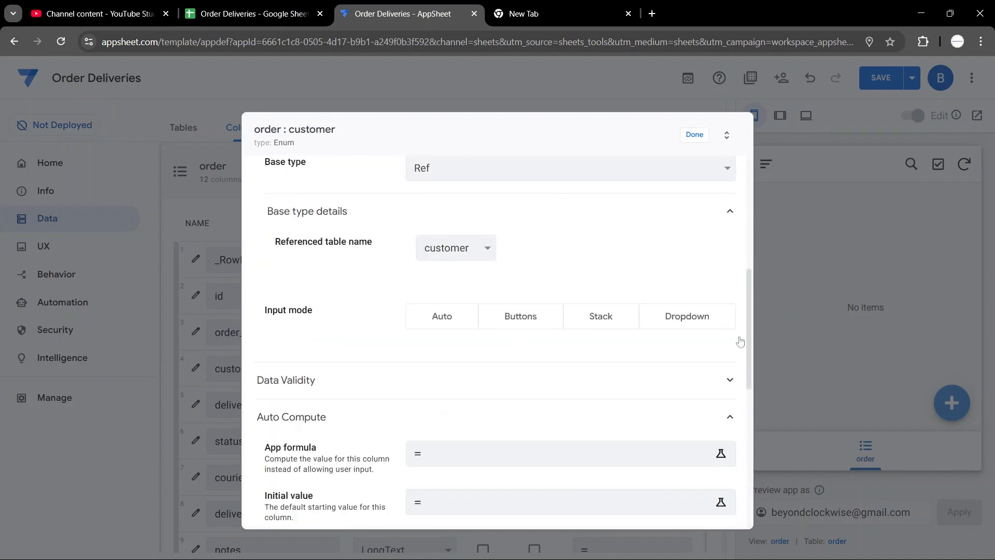
Step: Set the suggested values of the order table's customer column to customer[id] and finish editing the column
scroll(622, 358, "down", 3)
left_click(518, 403)
type("cus")
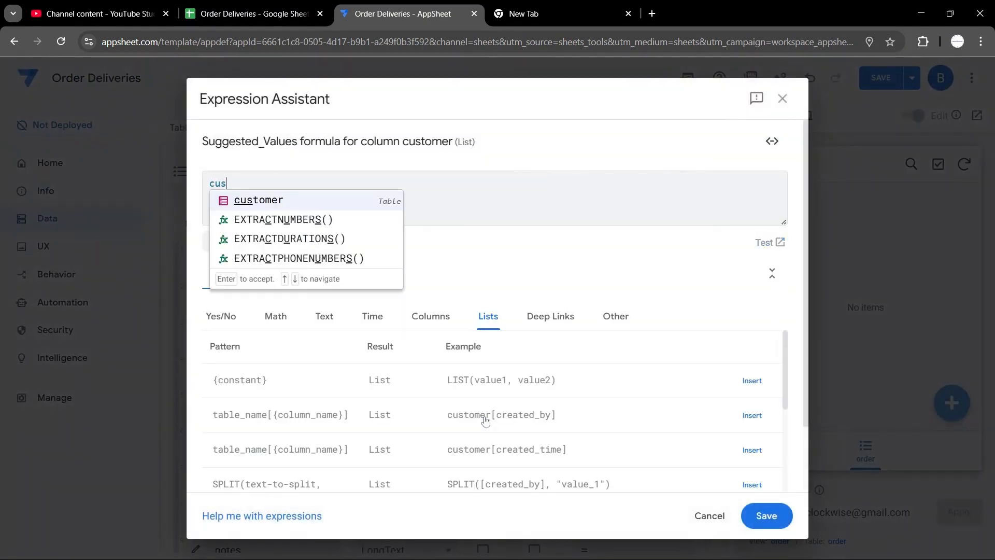
type("tomer[id")
key("Return")
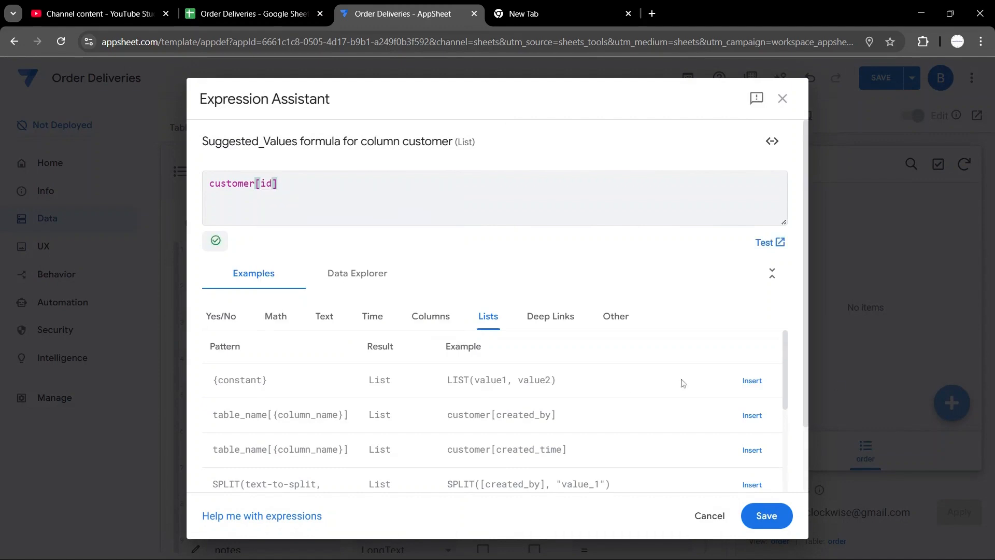
left_click(766, 515)
scroll(736, 456, "down", 3)
scroll(690, 155, "up", 10)
left_click(693, 133)
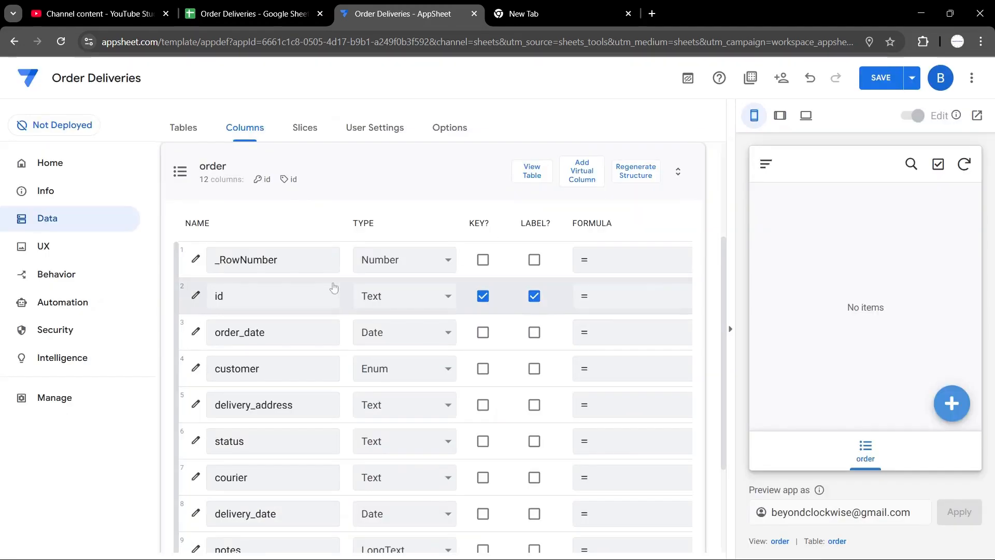
Step: Check the initial values and display names of the order_detail table's columns, and save the app
scroll(363, 295, "up", 3)
left_click(445, 283)
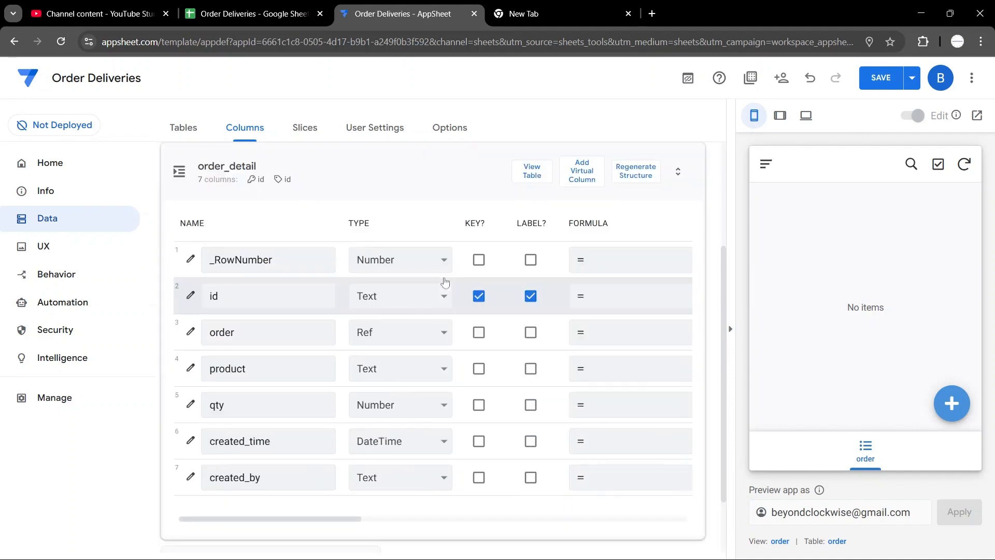
left_click_drag(304, 519, 510, 522)
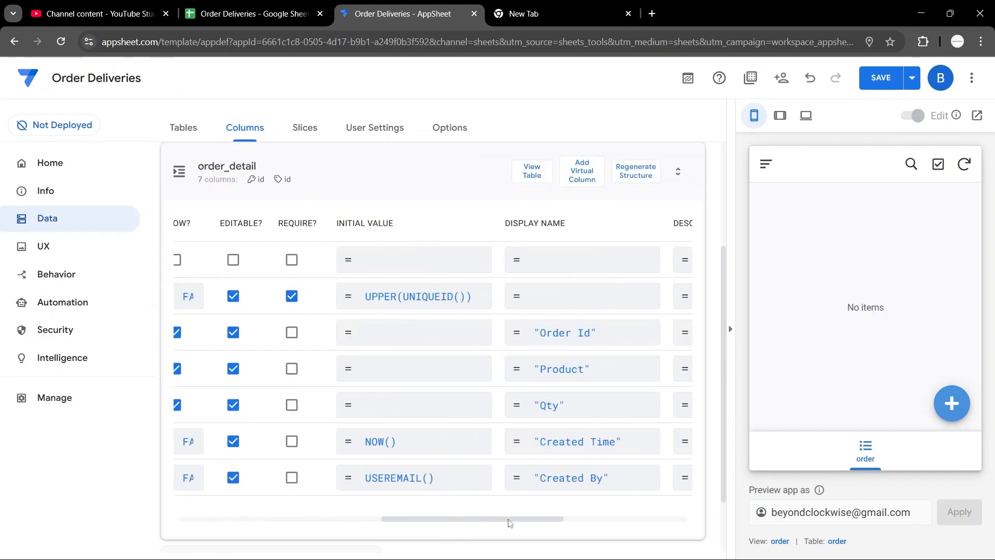
left_click(911, 78)
left_click(841, 144)
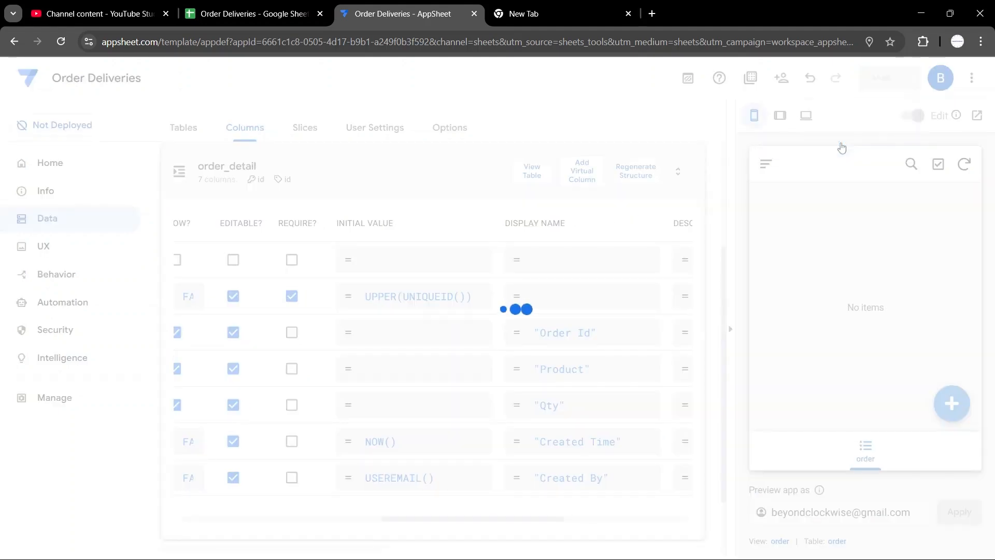
Step: Open a new order form in the app preview and start a new customer entry from its Customer field
left_click(946, 407)
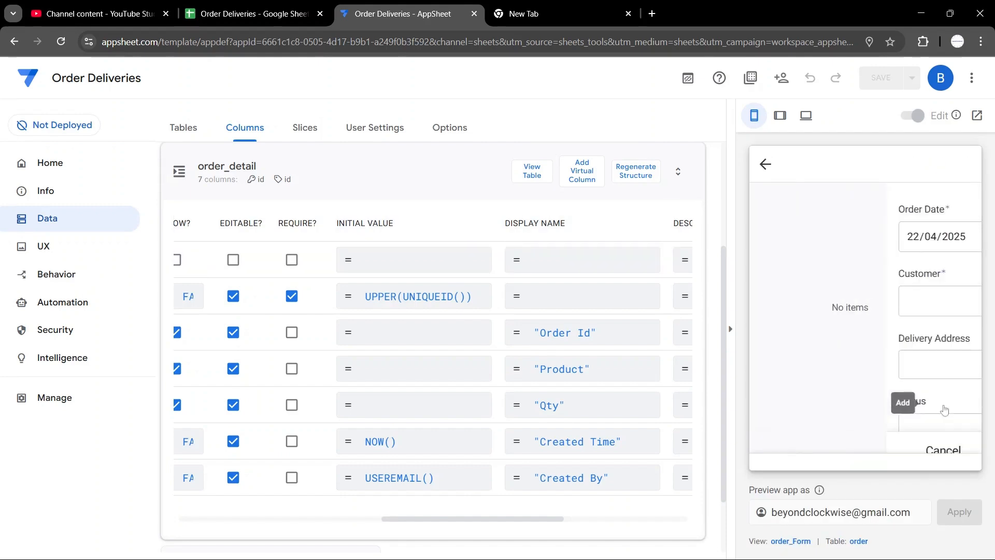
left_click(866, 307)
left_click(795, 207)
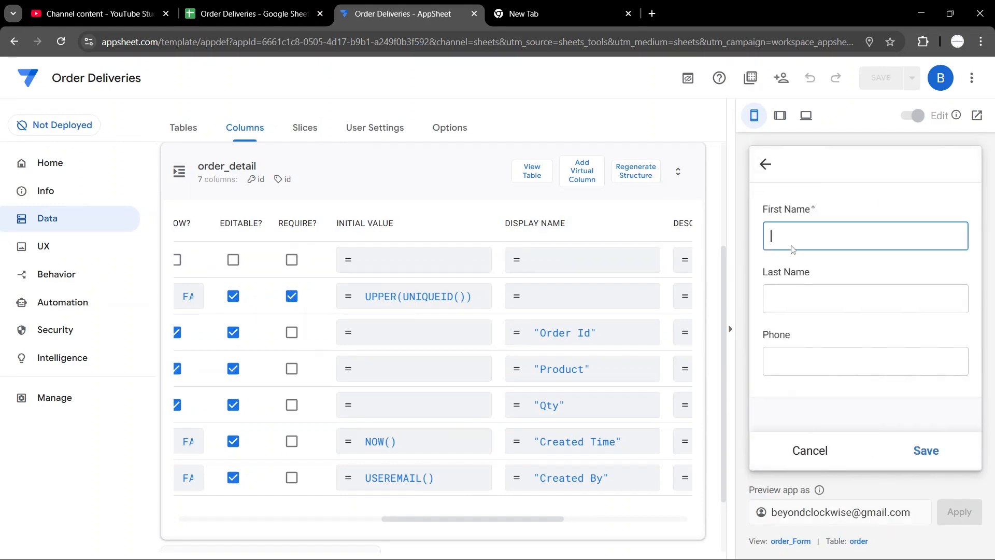
Step: Add the product table to the app and open its columns
left_click_drag(476, 519, 176, 512)
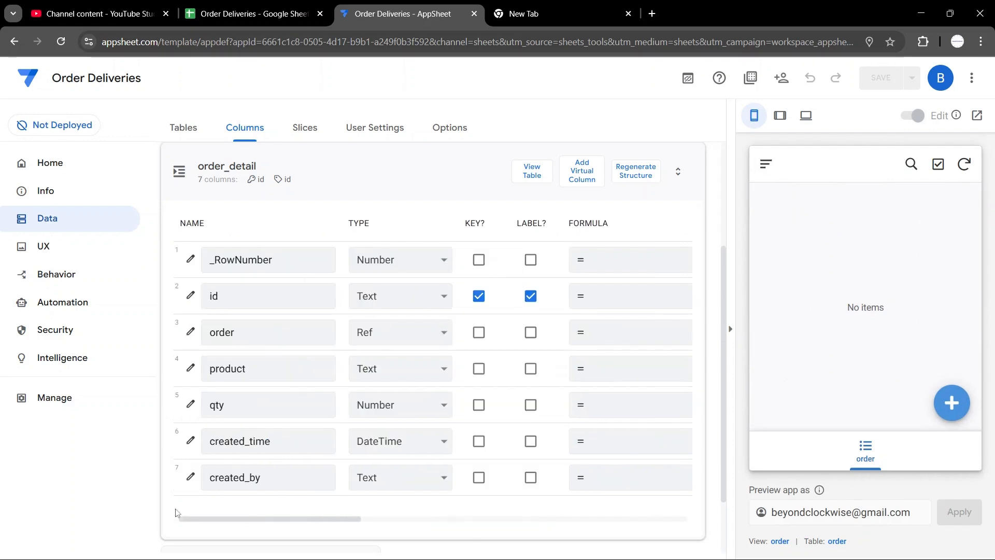
left_click(262, 181)
left_click(64, 191)
left_click(61, 218)
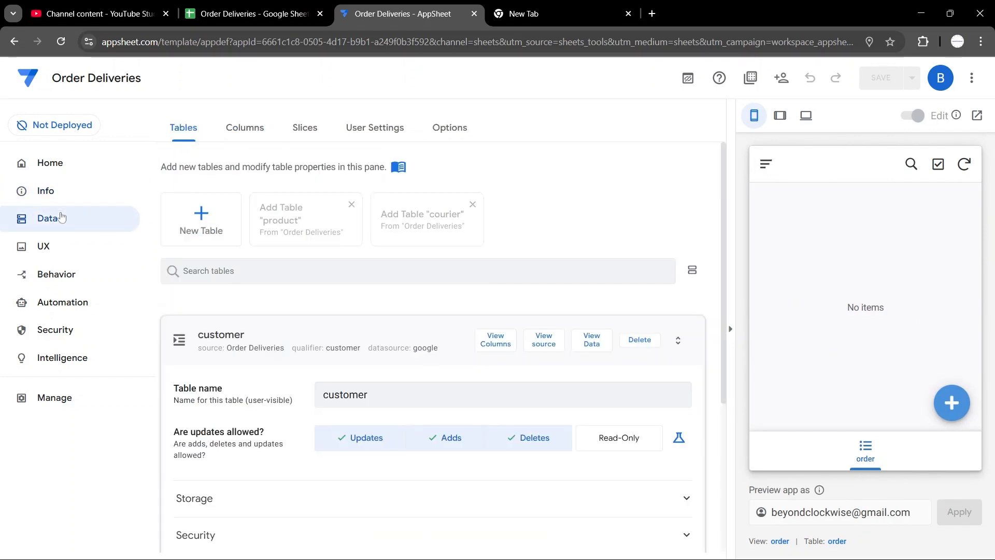
left_click(273, 218)
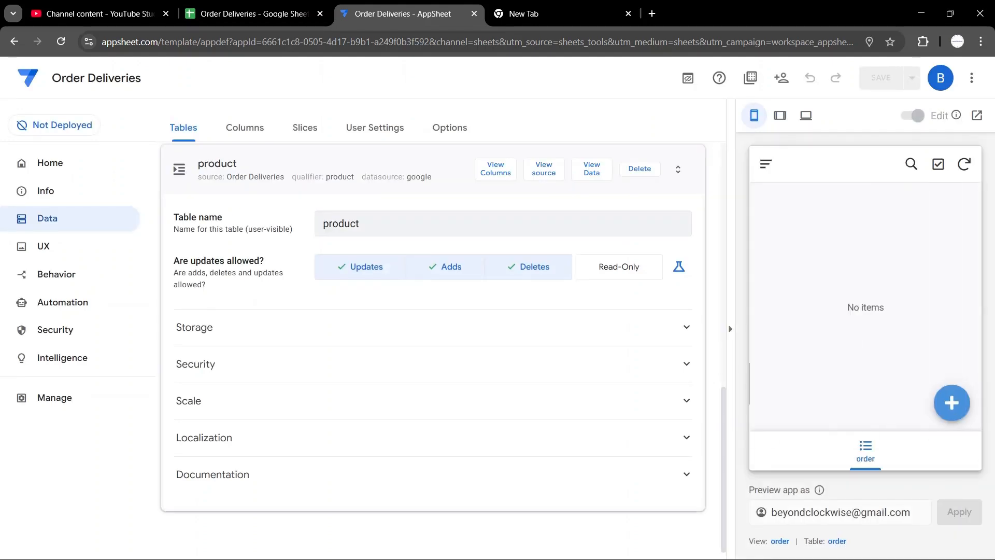
left_click(492, 181)
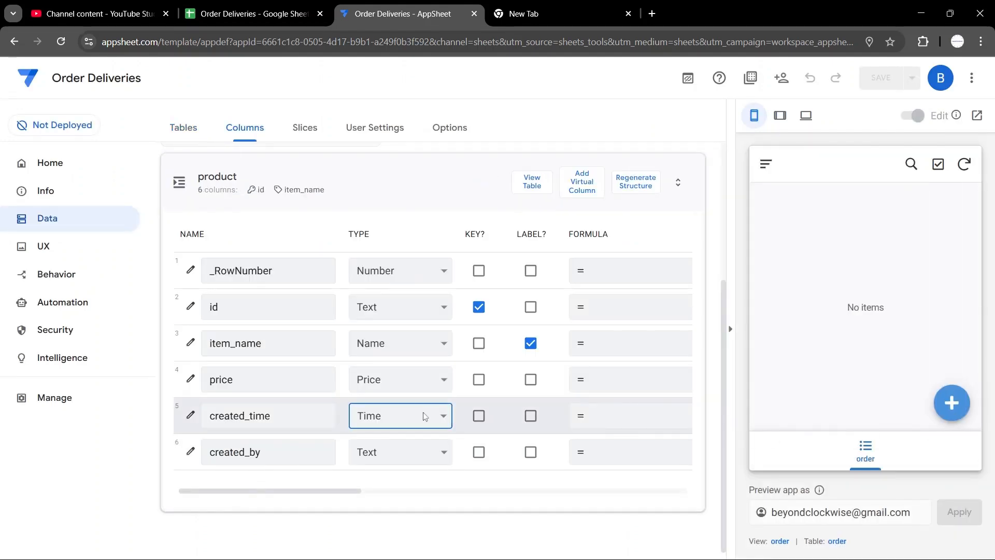
Step: Change the product table's created_time column to the DateTime type with NOW() as its initial value
left_click(393, 490)
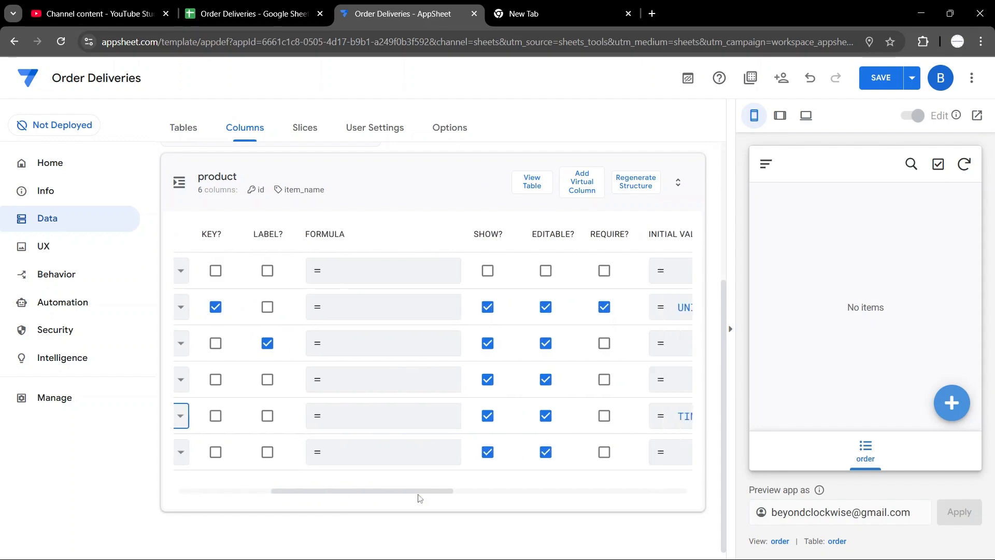
left_click(446, 416)
double_click(223, 183)
type("NOW(")
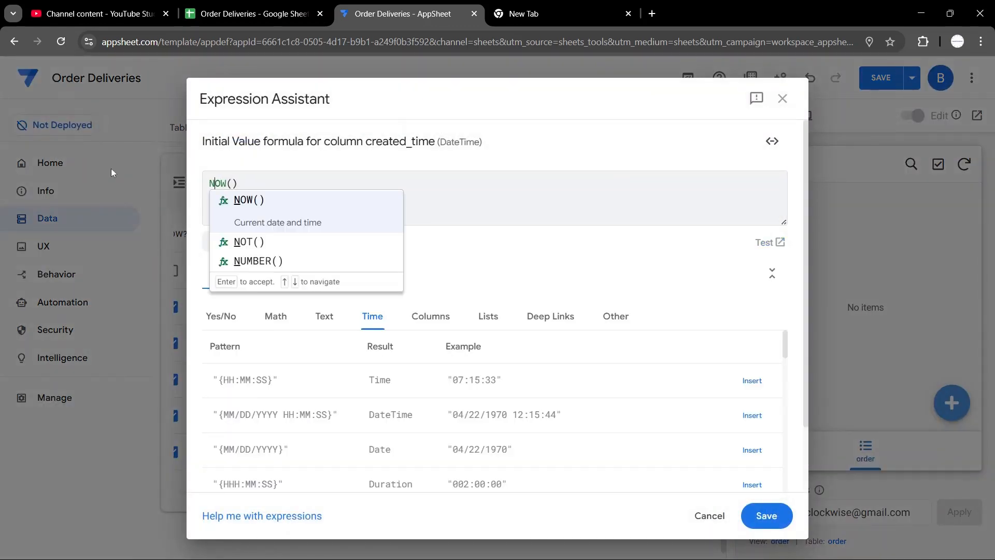
left_click(766, 515)
Step: Set the initial value of the product table's created_by column to USEREMAIL()
left_click(445, 452)
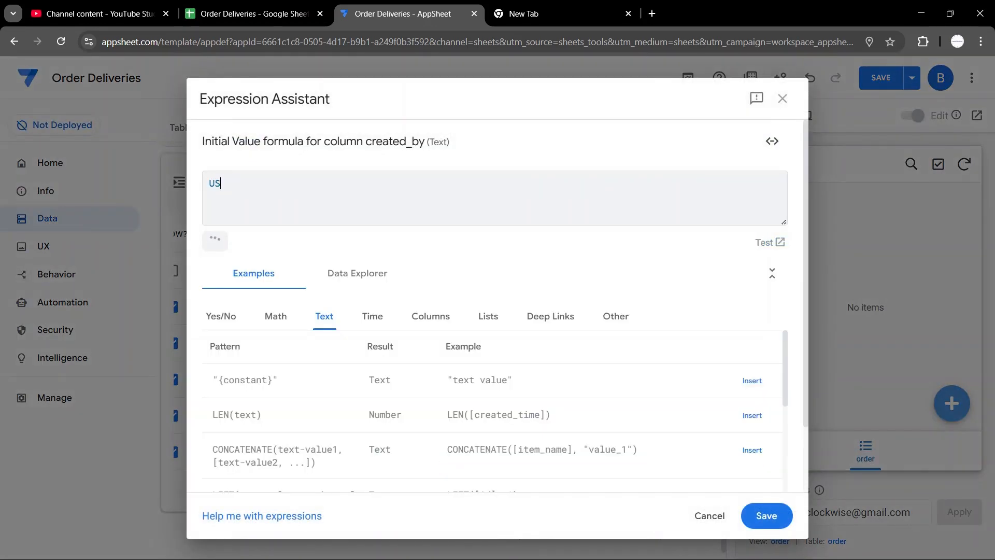
left_click(766, 515)
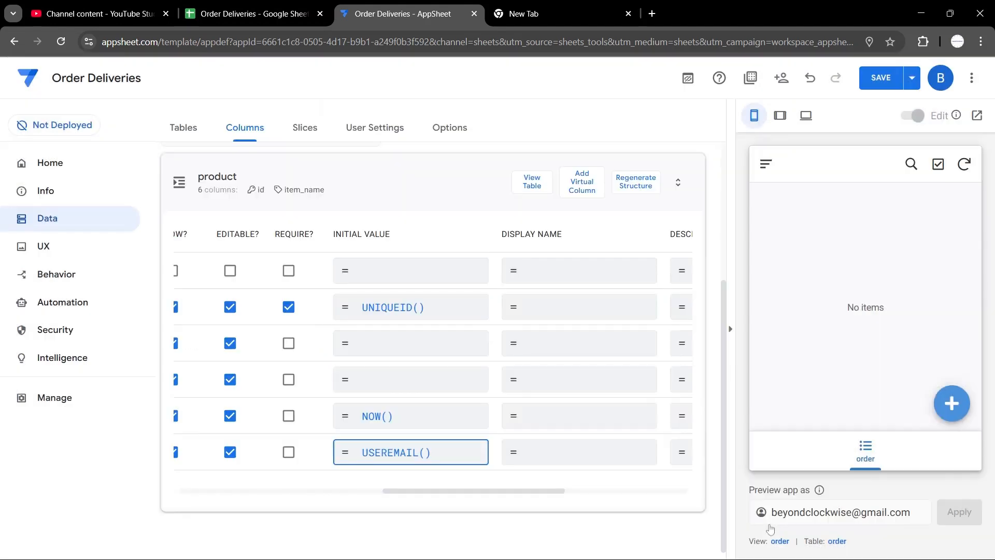
left_click(402, 382)
left_click(710, 517)
Step: Change the initial value of the product table's id column to UPPER(UNIQUEID())
left_click(355, 312)
type("UPPER(")
key("End")
type(")")
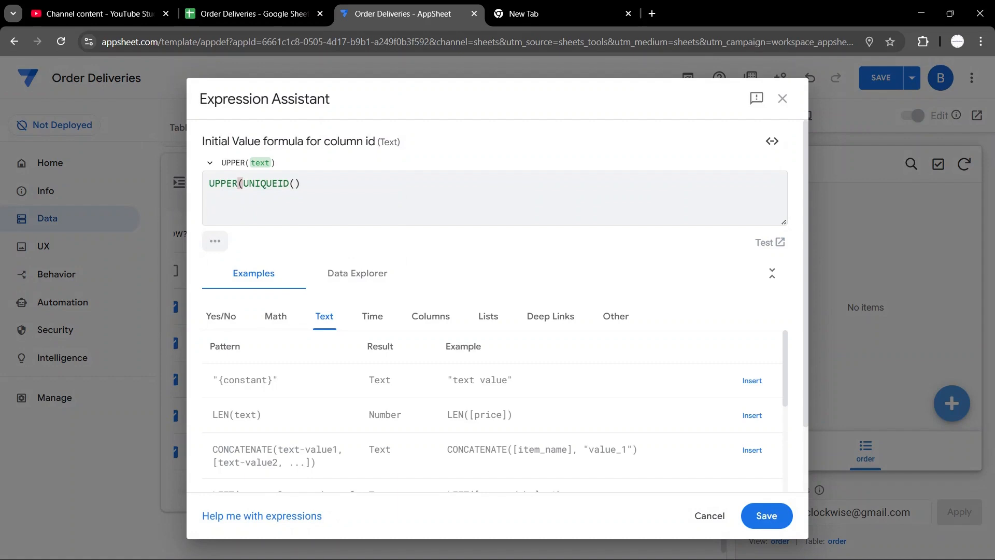
left_click(759, 514)
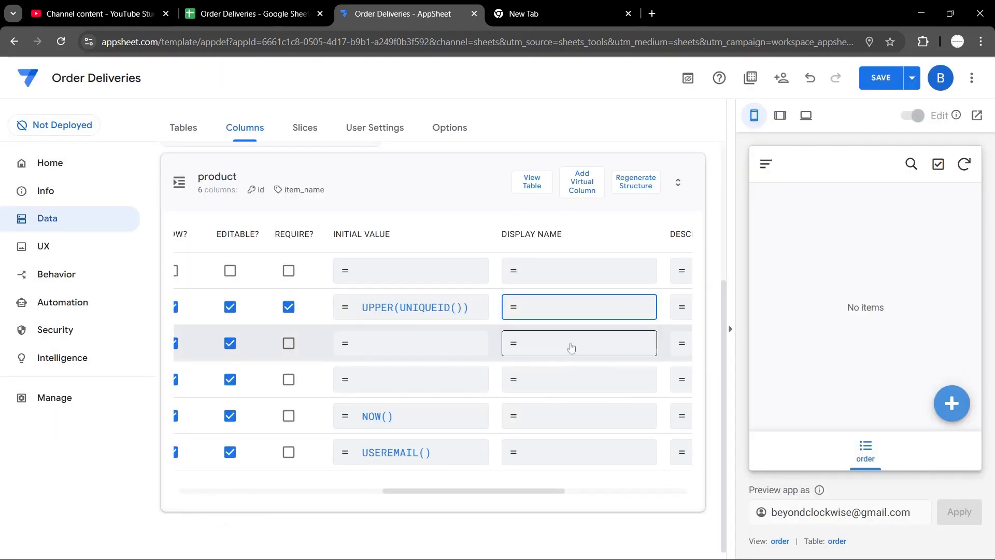
Step: Set the product table's display names to "Item Name", "Price", "Created Time" and "Created By" for the matching columns
left_click(572, 344)
left_click(776, 515)
left_click(577, 377)
left_click(766, 516)
left_click(539, 417)
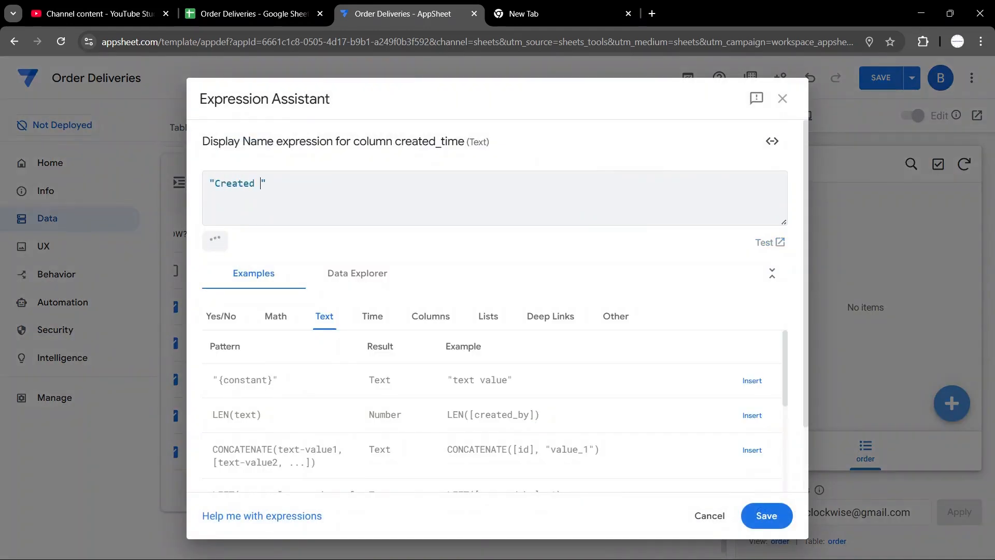
left_click(762, 508)
left_click(610, 450)
left_click(766, 523)
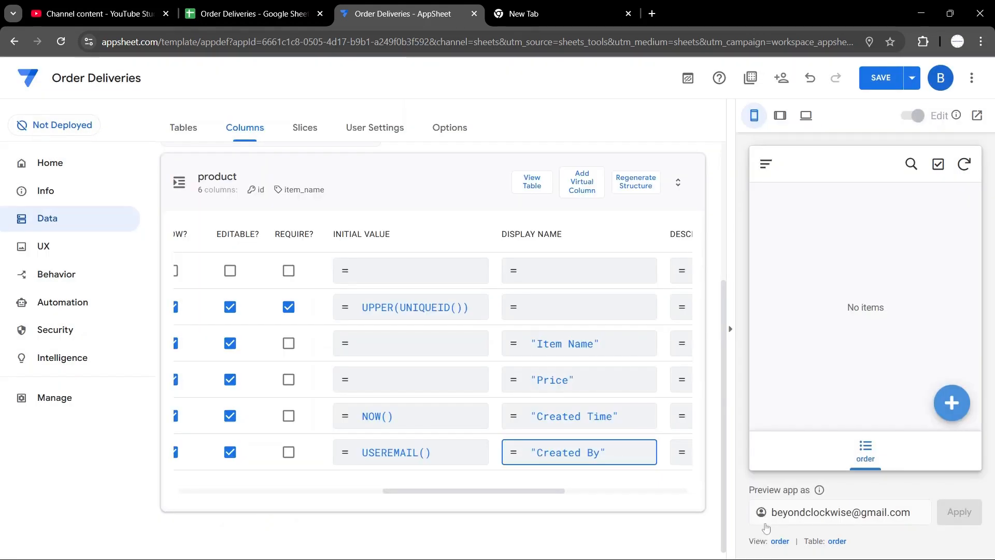
Step: Hide the product table's created_time column by setting its Show_If expression to FALSE
left_click_drag(534, 496, 330, 496)
left_click(191, 414)
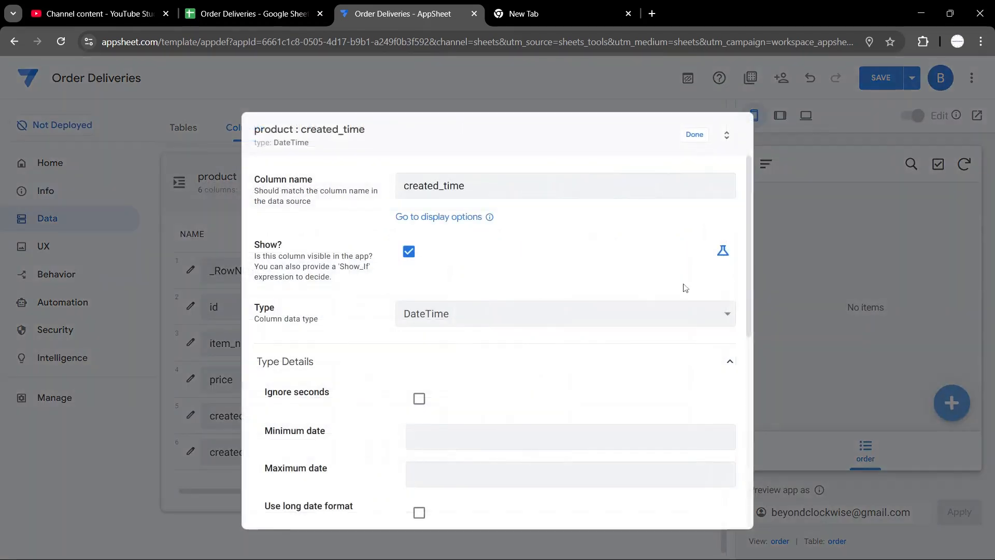
left_click(722, 251)
type("false")
key("Return")
left_click(766, 522)
left_click(694, 134)
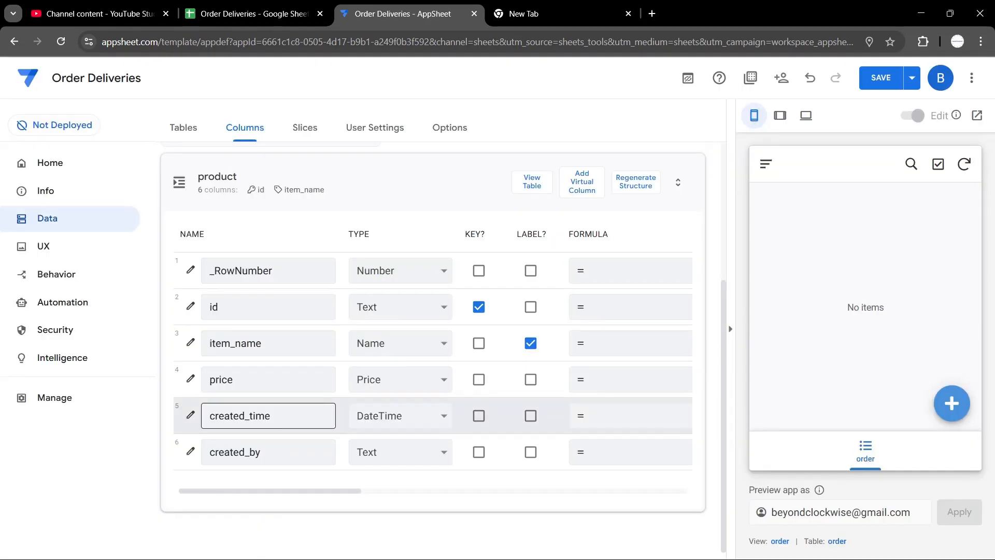
Step: Hide the product table's created_by column by setting its Show_If expression to FALSE
left_click(190, 451)
left_click(723, 251)
type("false")
key("Return")
left_click(766, 522)
left_click(694, 136)
Step: Change the product table's item_name column to the Text type and expand its data validity settings
left_click_drag(264, 490, 218, 523)
left_click(190, 342)
left_click(578, 315)
key("t")
scroll(752, 340, "down", 5)
left_click(407, 253)
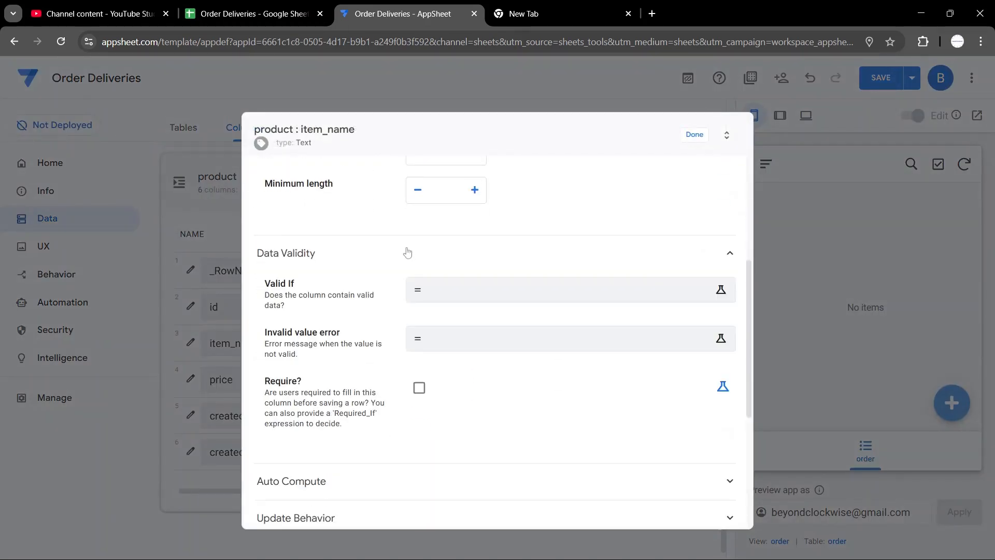
left_click(694, 135)
Step: Set the display mode of the product table's price column to Label and expand its data validity settings
left_click(190, 378)
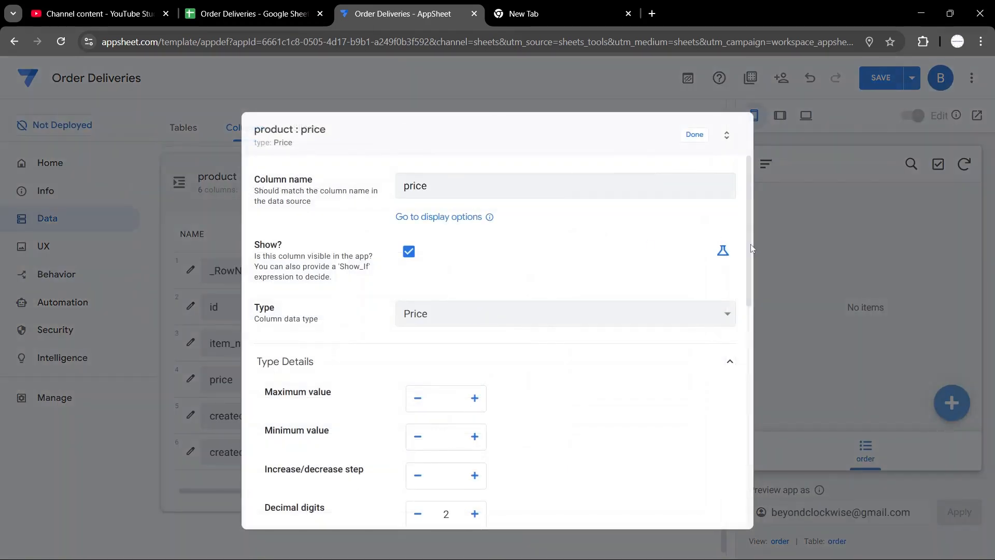
scroll(750, 245, "down", 5)
left_click(701, 257)
left_click(401, 356)
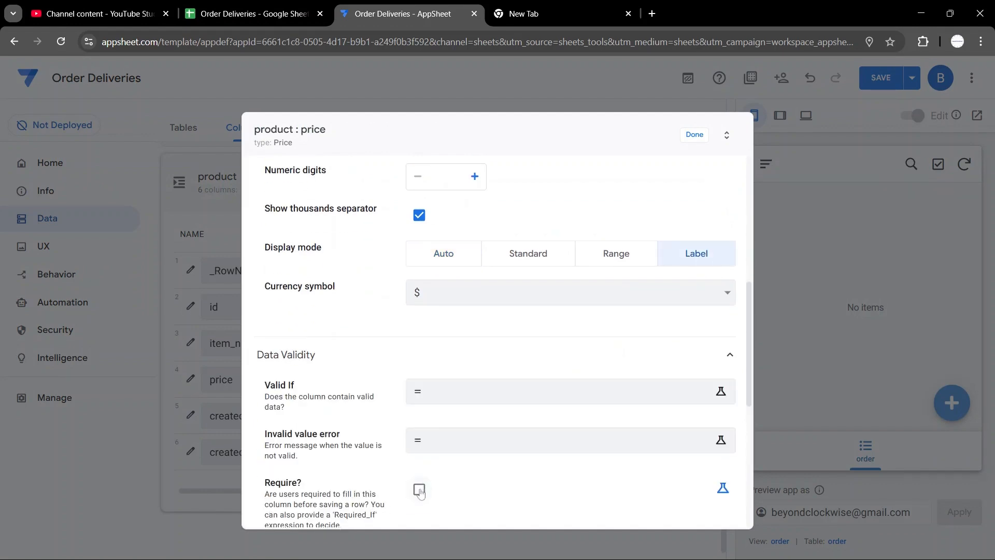
left_click(694, 135)
left_click_drag(306, 496, 183, 462)
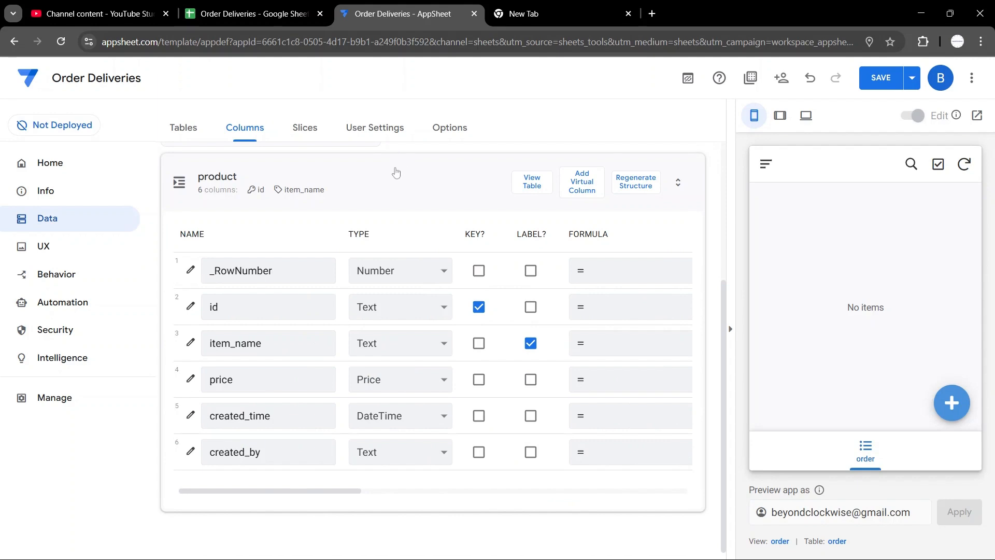
Step: Save the app and open the columns of the order_detail table
left_click(882, 79)
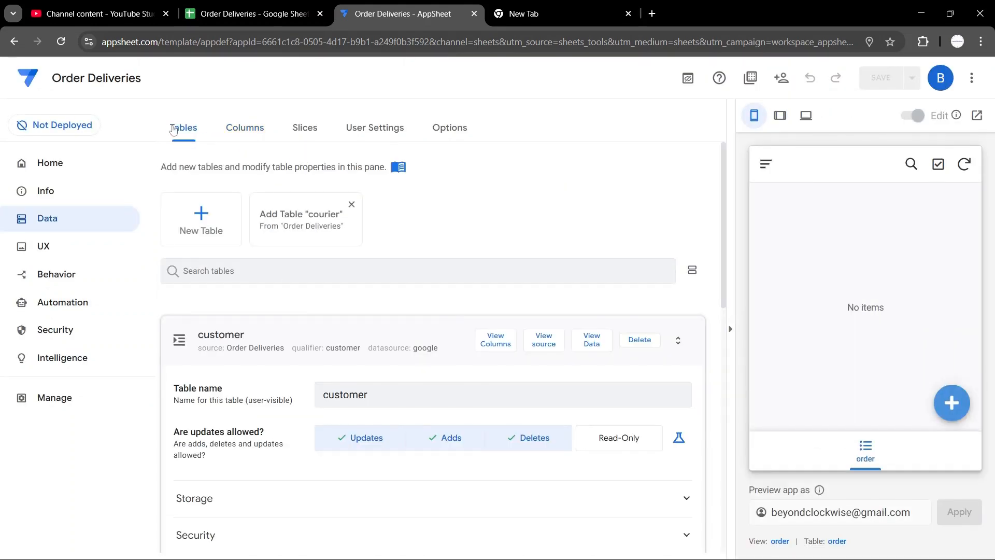
left_click(253, 469)
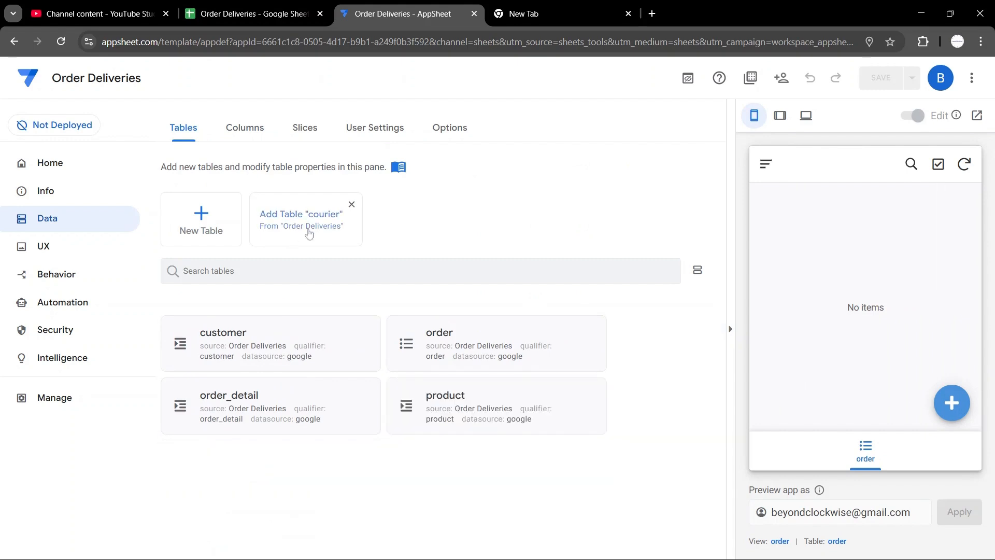
left_click(273, 386)
left_click(496, 170)
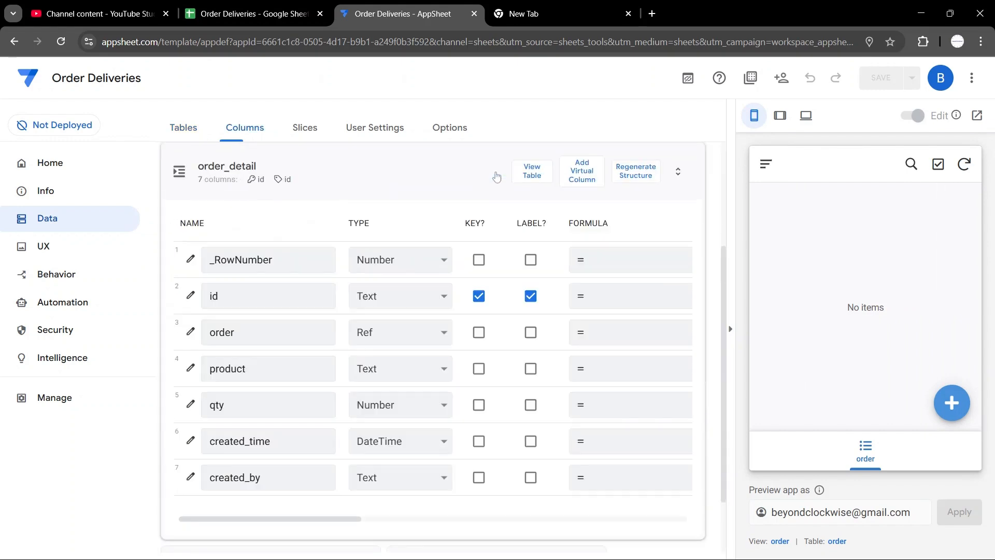
Step: Change the order_detail table's product column to an Enum with base type Ref that references the product table
left_click(190, 367)
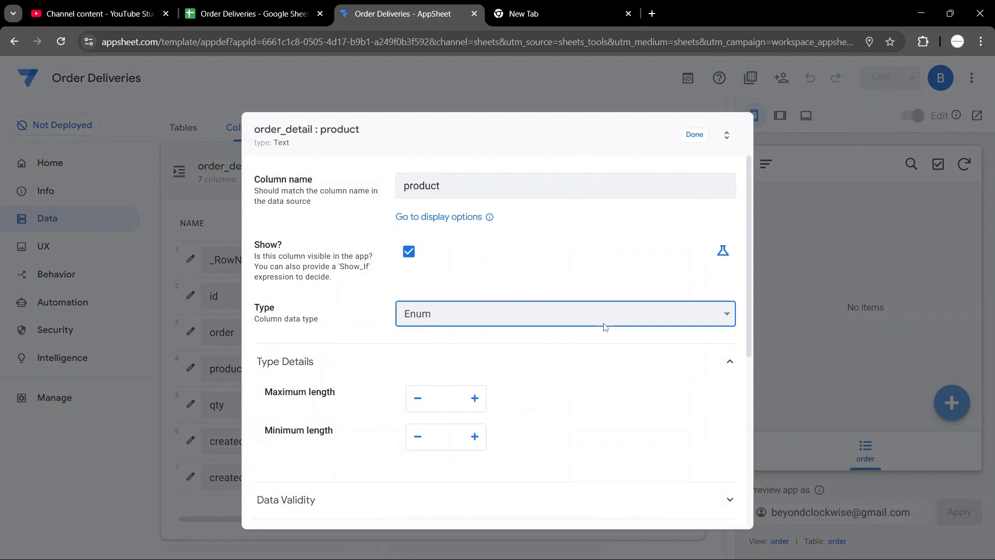
left_click(570, 513)
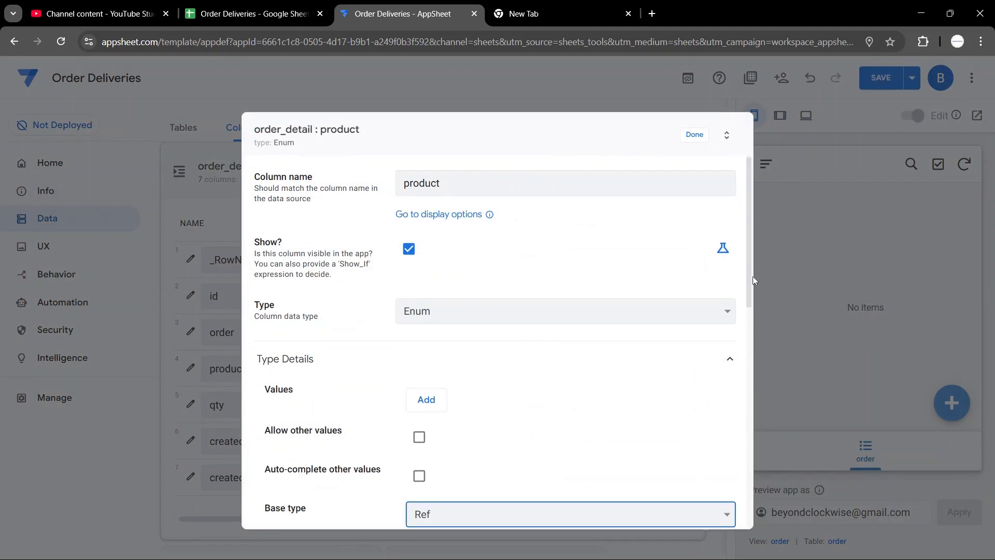
left_click_drag(757, 276, 758, 396)
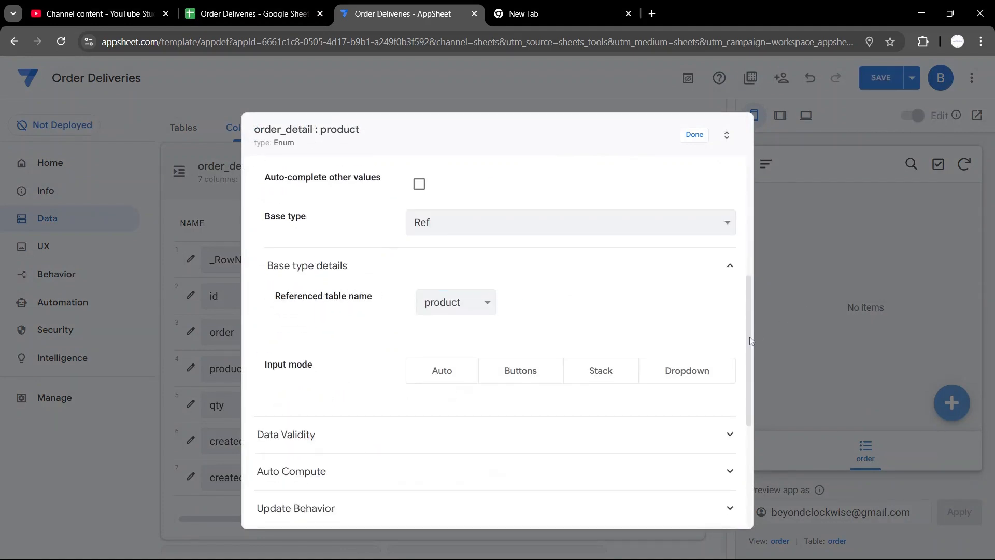
Step: Set the suggested values of the order_detail table's product column to product[id]
left_click_drag(751, 340, 757, 410)
left_click(357, 298)
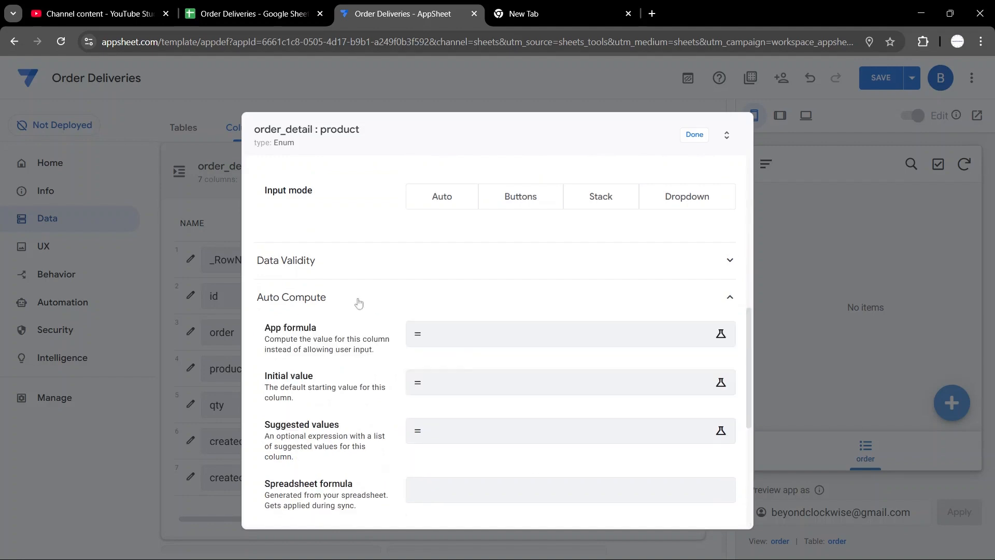
left_click(489, 441)
type("product[id]")
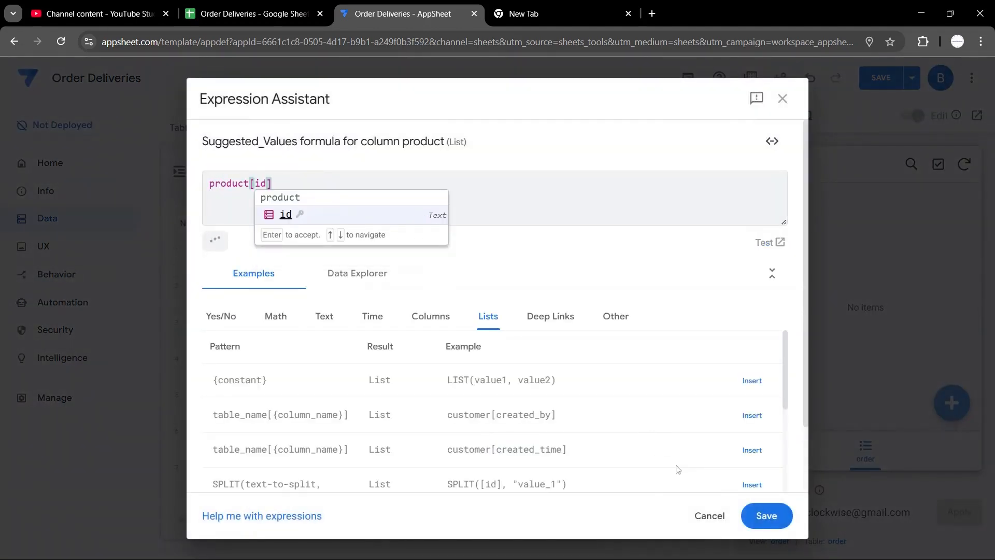
left_click(766, 516)
left_click(695, 134)
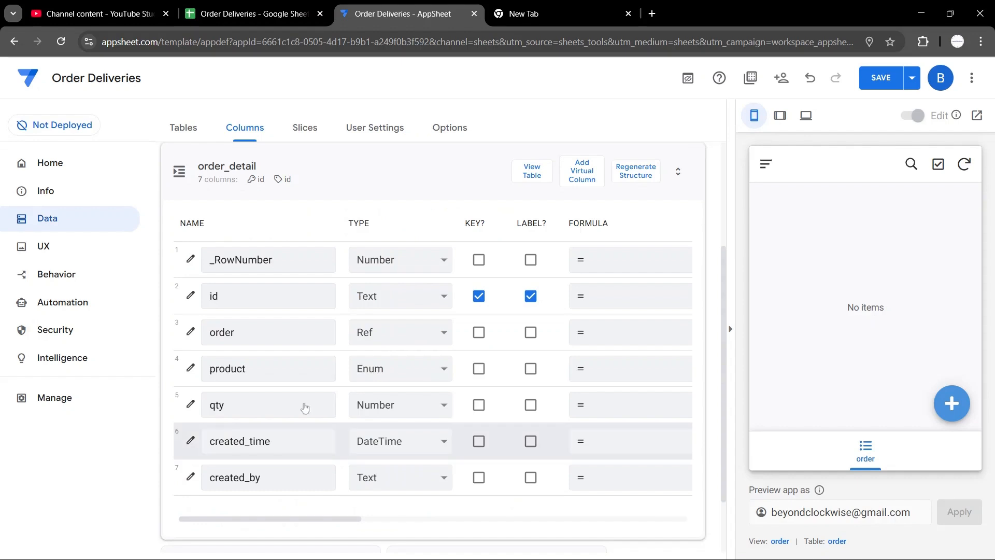
Step: Save the app and add the suggested courier table from Order Deliveries
left_click(271, 185)
left_click(912, 78)
left_click(836, 141)
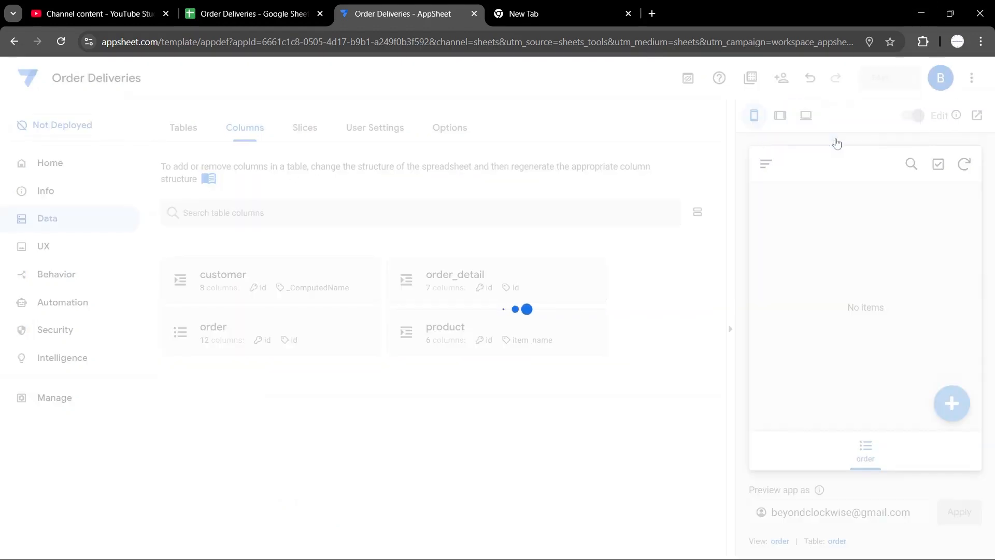
left_click(187, 129)
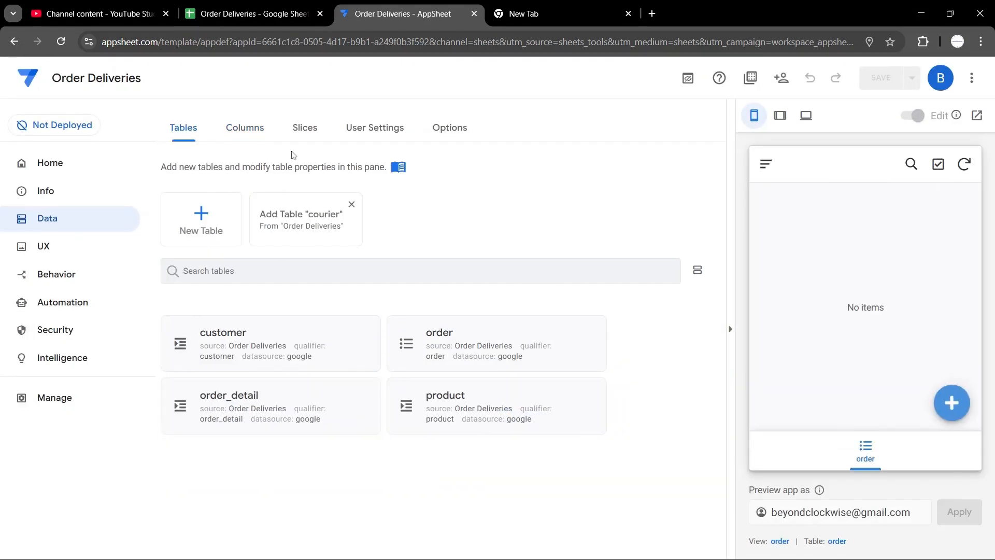
left_click(290, 220)
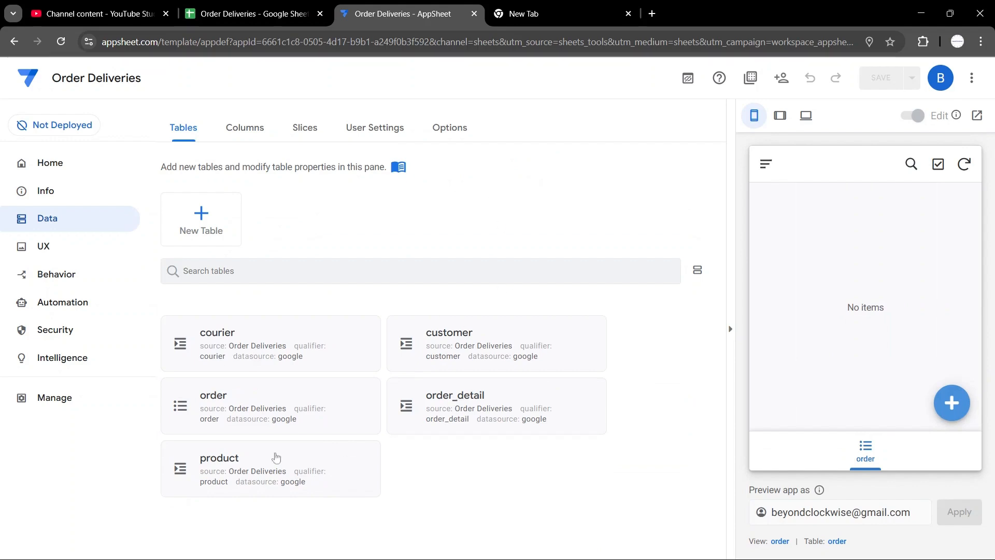
Step: Open the courier table's columns and set the id column's Show_If expression to FALSE
left_click(256, 359)
left_click(495, 337)
left_click(188, 296)
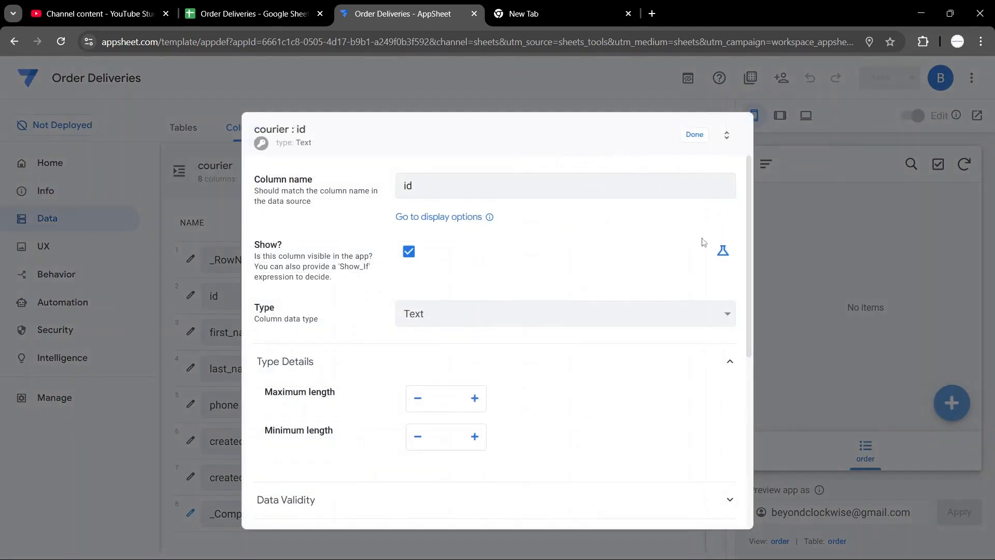
left_click(722, 250)
type("false")
key("Return")
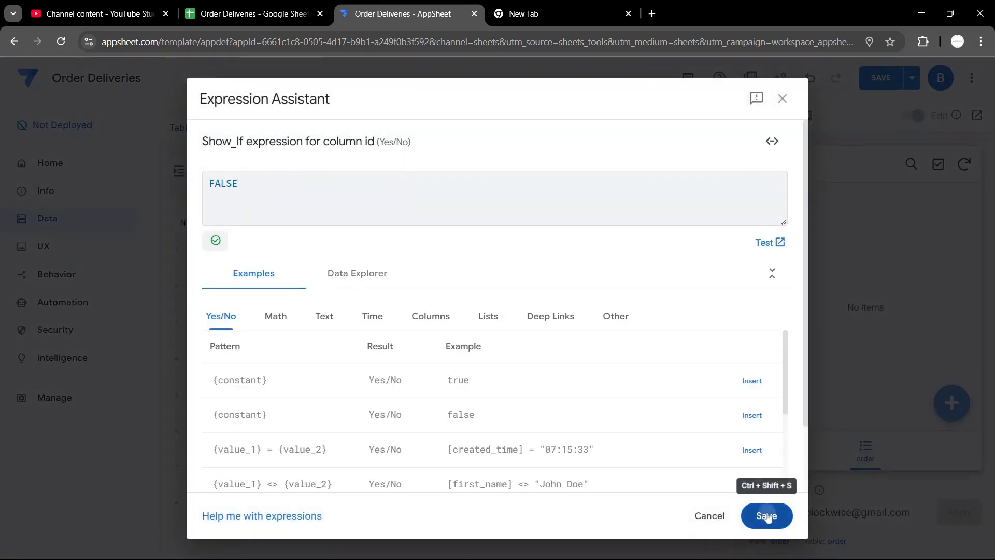
left_click(766, 515)
scroll(506, 382, "down", 5)
left_click(500, 379)
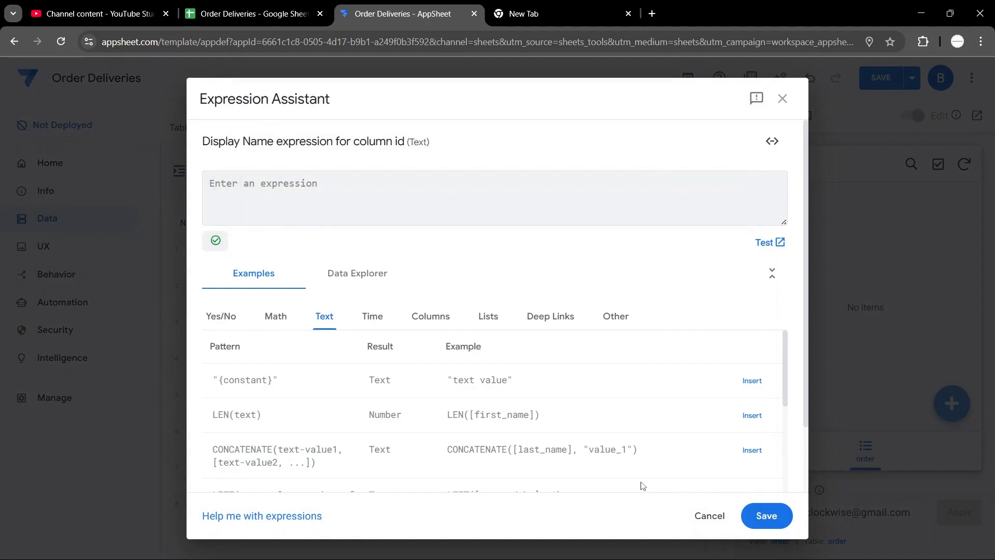
left_click(697, 521)
Step: Close the id column's settings, then make the courier table's first_name column required with the display name "First Name"
left_click(693, 136)
left_click(213, 327)
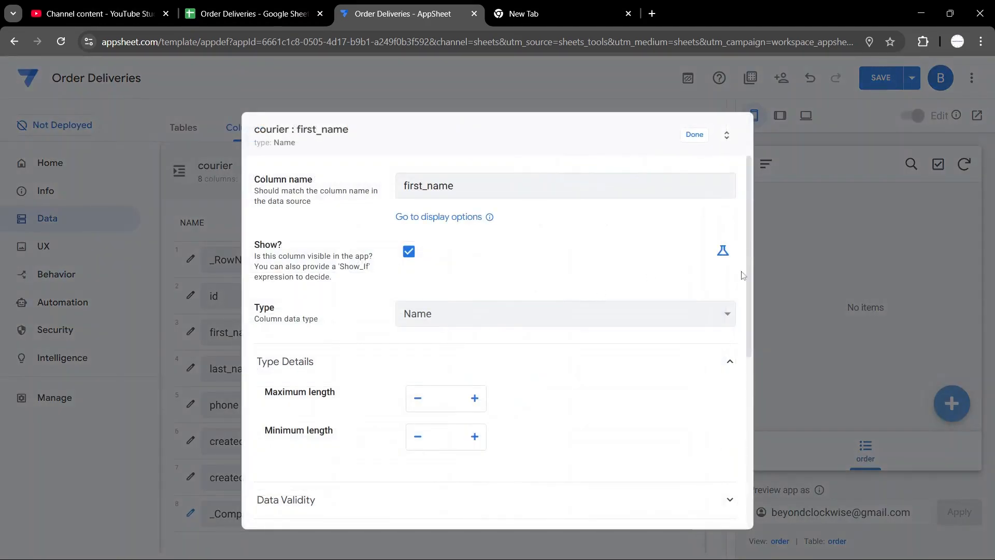
scroll(366, 269, "down", 4)
left_click(366, 269)
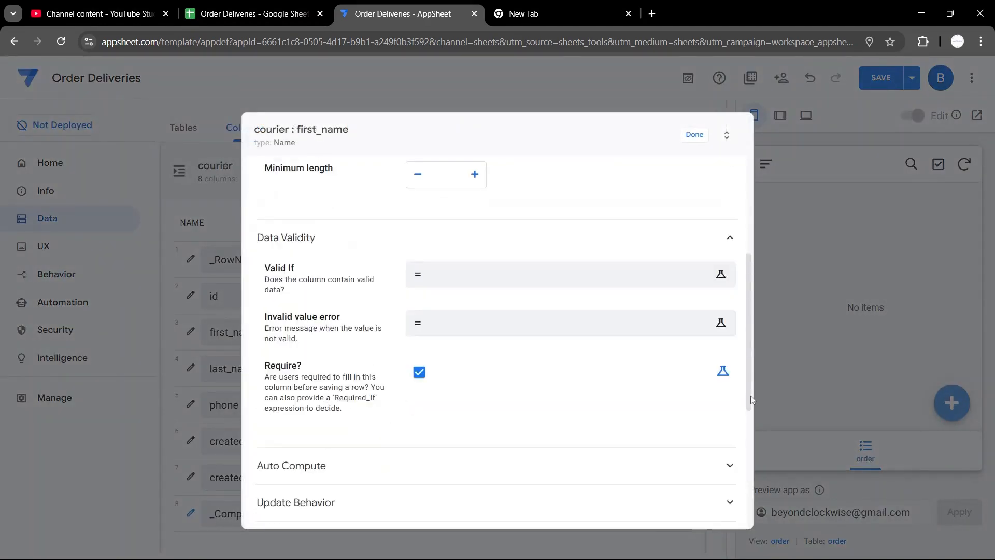
left_click_drag(751, 378, 750, 496)
left_click(518, 389)
type("\"First Name")
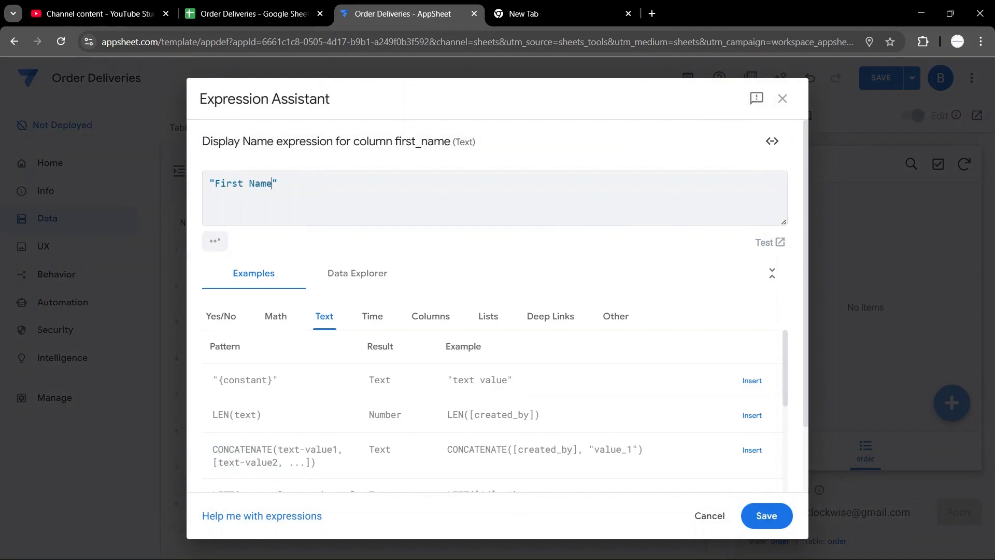
left_click(766, 515)
left_click(694, 135)
Step: Set the display name of the courier table's last_name column to "Last Name"
left_click(190, 367)
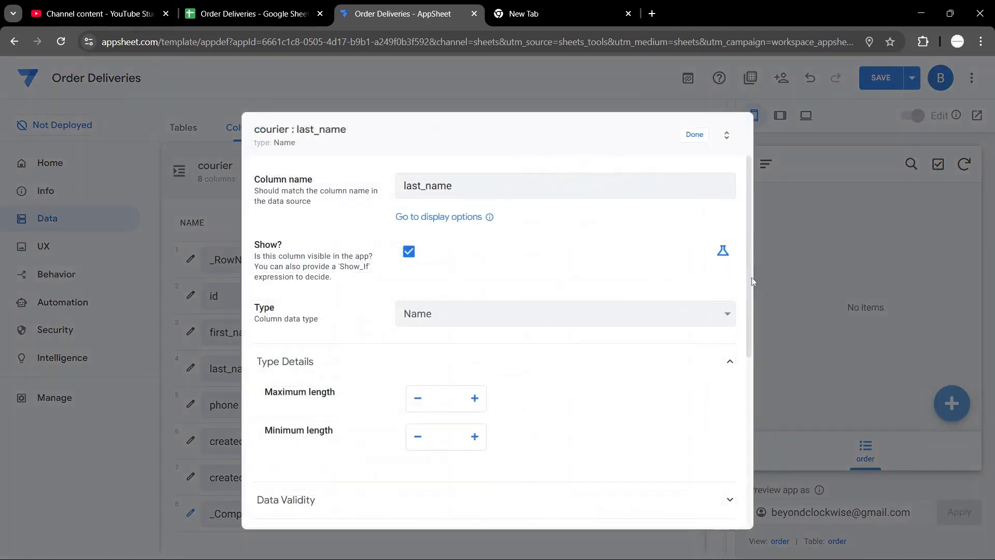
left_click_drag(750, 280, 750, 452)
left_click(512, 379)
type("Last Name")
left_click(766, 515)
left_click(693, 135)
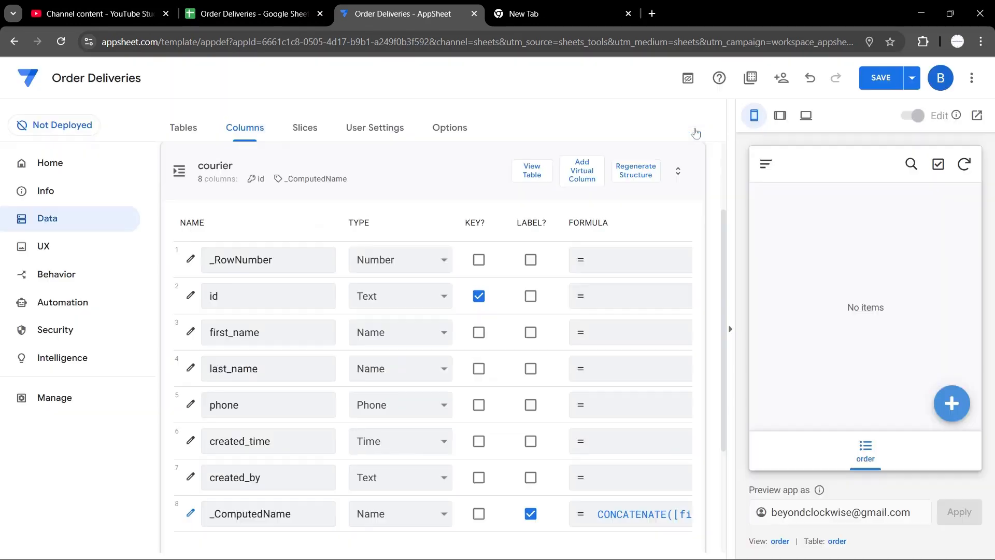
Step: Hide the courier table's created_by column by setting its Show_If expression to FALSE
left_click(190, 477)
left_click(726, 255)
type("false")
key("Return")
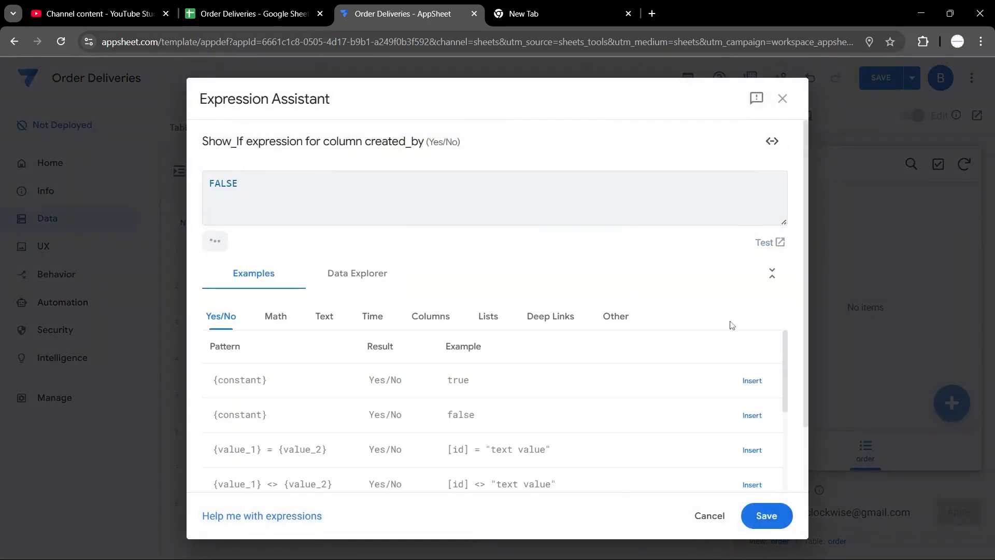
left_click(766, 515)
Step: Set the display name of the courier table's created_by column to "Created By"
left_click_drag(759, 350, 762, 460)
scroll(750, 372, "down", 2)
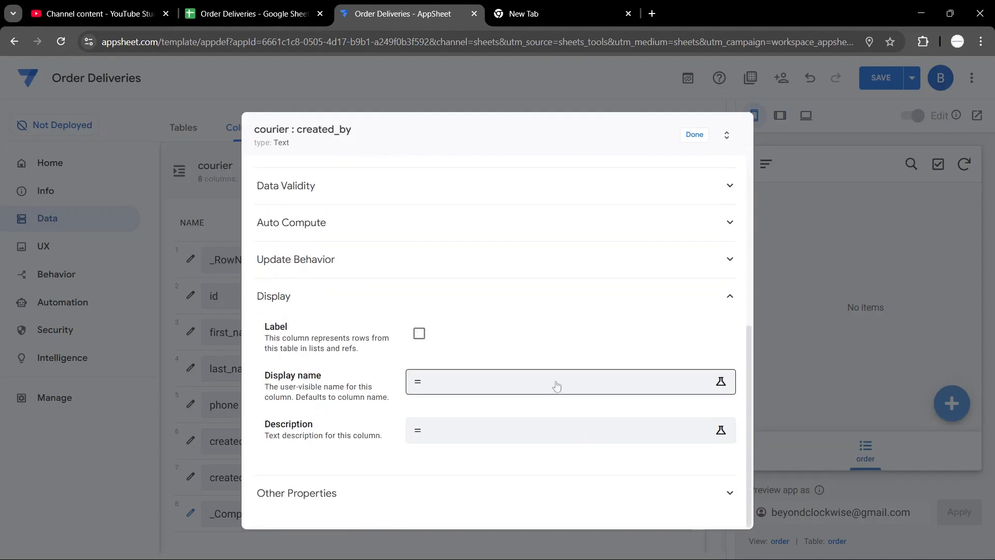
left_click(589, 393)
type("\"Created By")
left_click(767, 515)
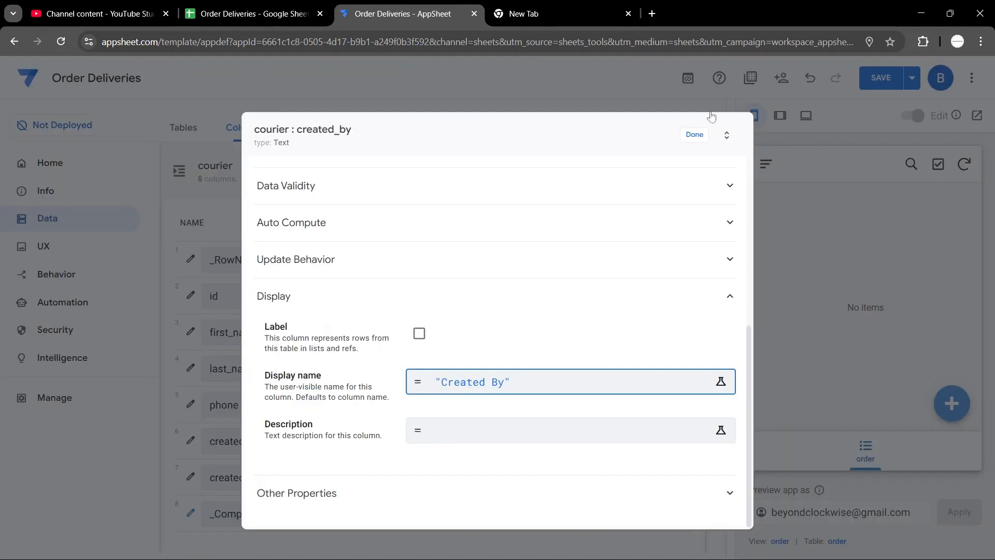
left_click(695, 135)
Step: Change the courier table's created_time column to the DateTime type and enable the long date format
left_click(190, 440)
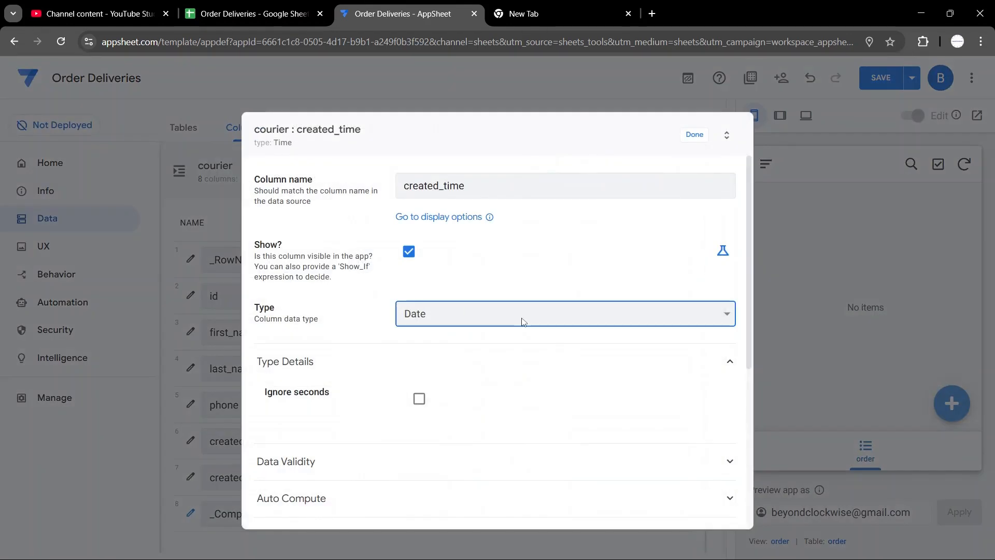
key("d")
left_click(421, 517)
Step: Set the display name of the courier table's created_time column to "Created Time"
scroll(750, 320, "down", 5)
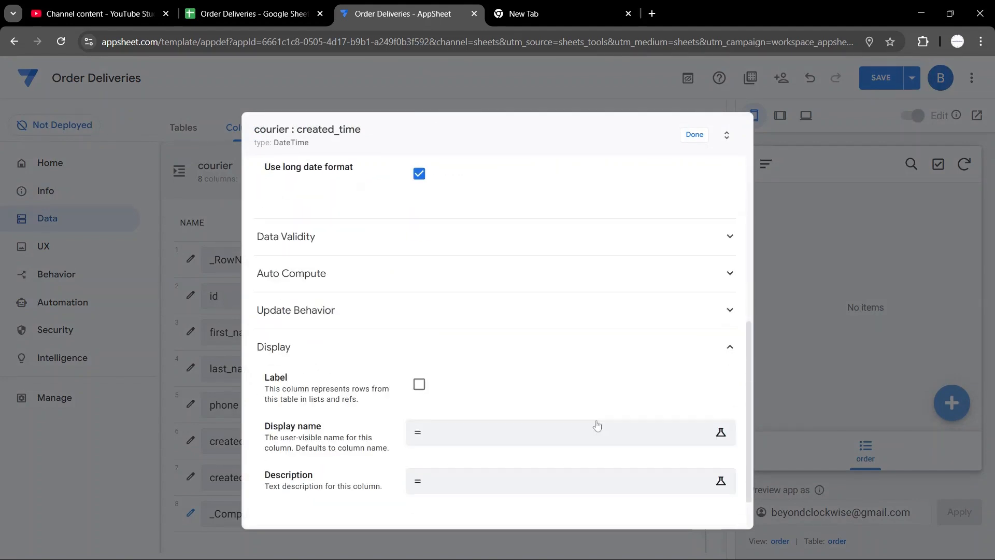
left_click(596, 426)
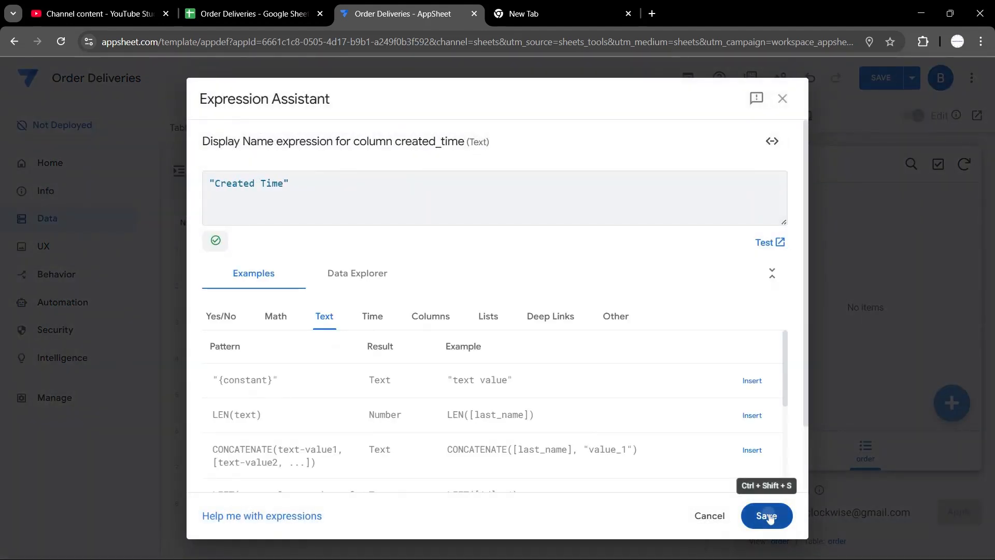
left_click(766, 515)
Step: Set the initial value of the courier table's created_time column to NOW()
left_click(377, 290)
left_click(458, 362)
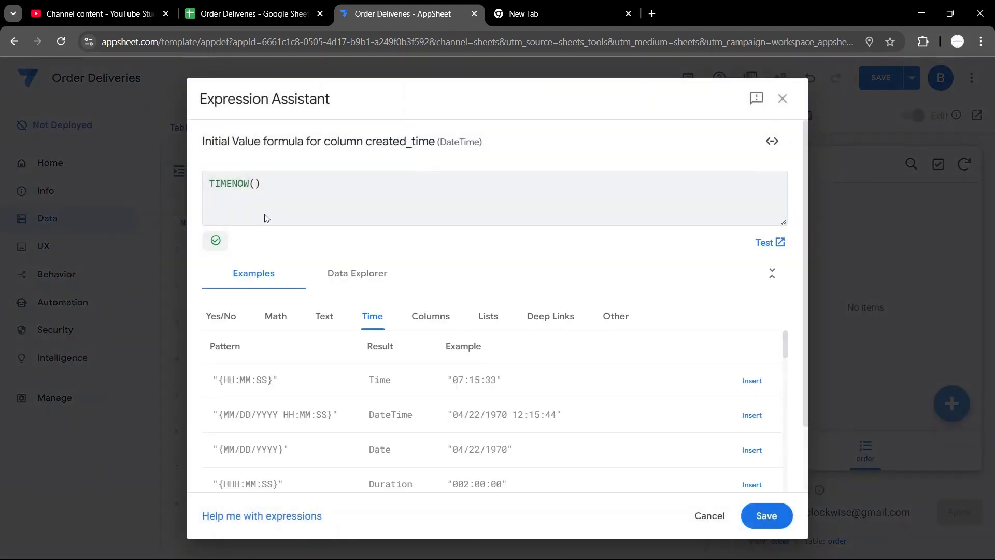
left_click(767, 515)
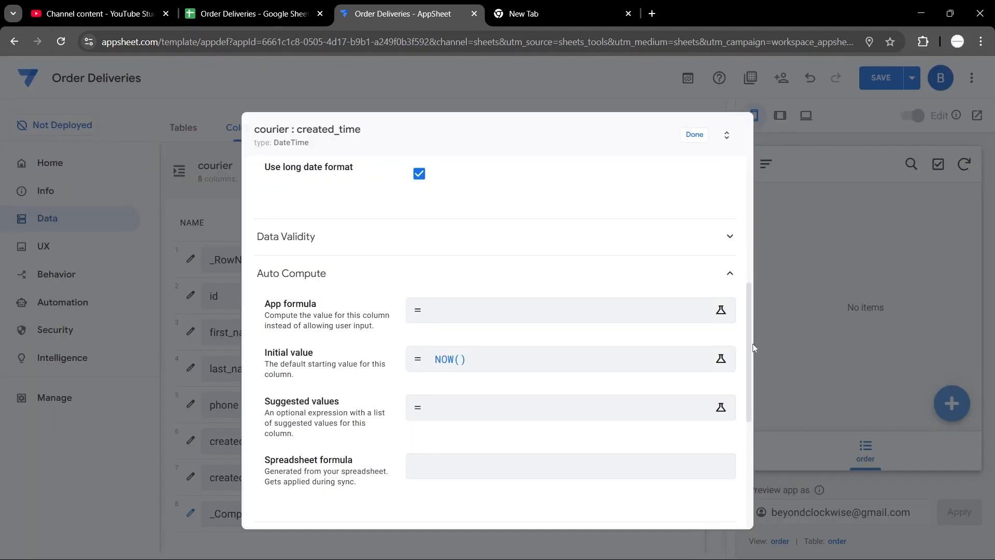
Step: Hide the courier table's created_time column with the Show_If expression FALSE and finish editing the column
scroll(749, 331, "up", 7)
left_click(727, 253)
type("FALSE")
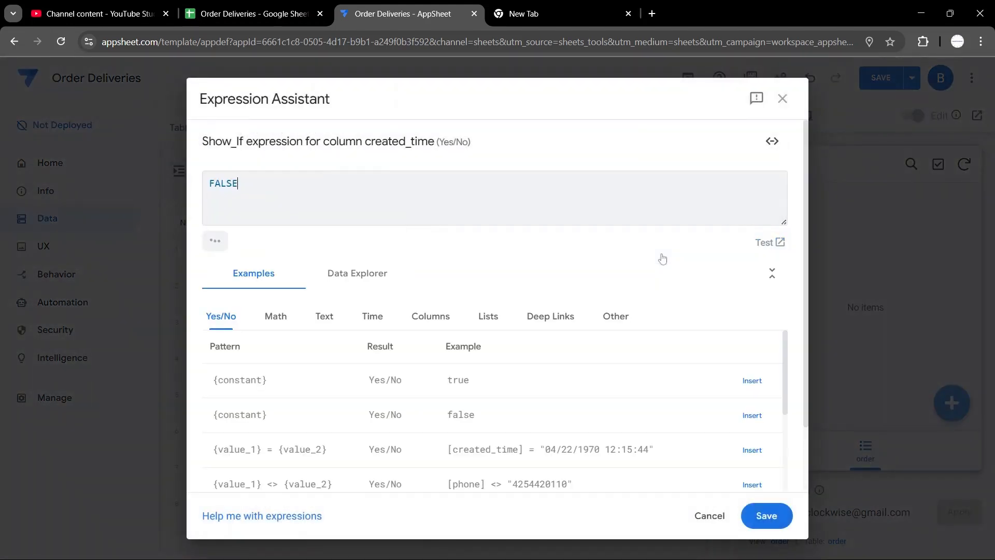
left_click(768, 518)
left_click(699, 137)
Step: Set the display name of the courier table's phone column to "Phone"
scroll(673, 363, "down", 1)
left_click_drag(342, 501, 564, 502)
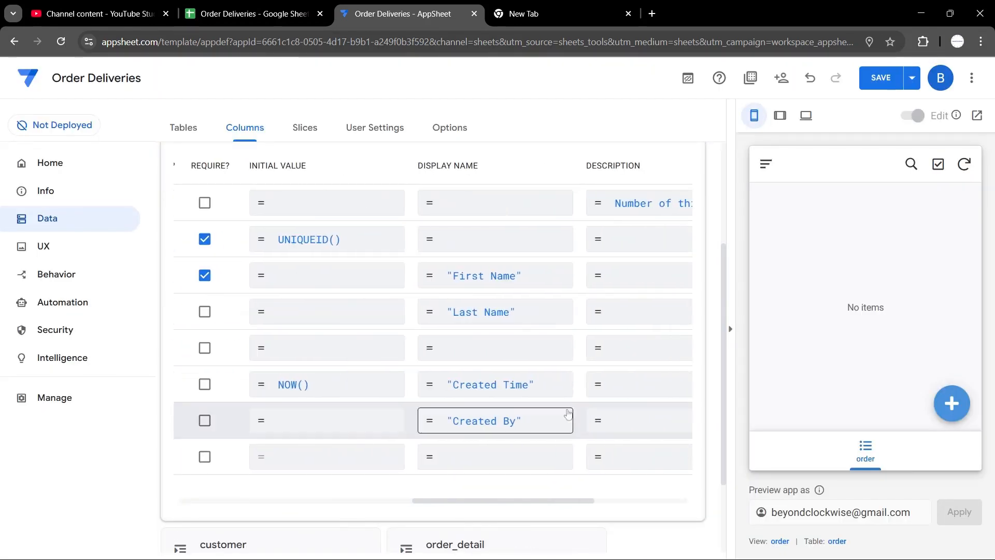
left_click(515, 347)
type("\"Phone")
left_click(766, 515)
Step: Set the display name of the courier table's _ComputedName column to "Full Name"
left_click(539, 450)
type("\"Fu")
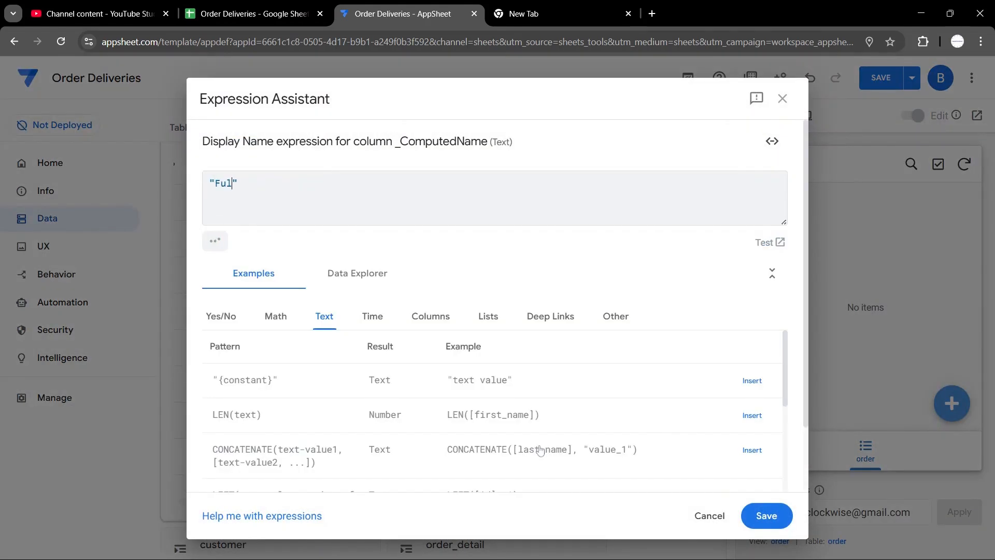
type("ll Name")
left_click(767, 515)
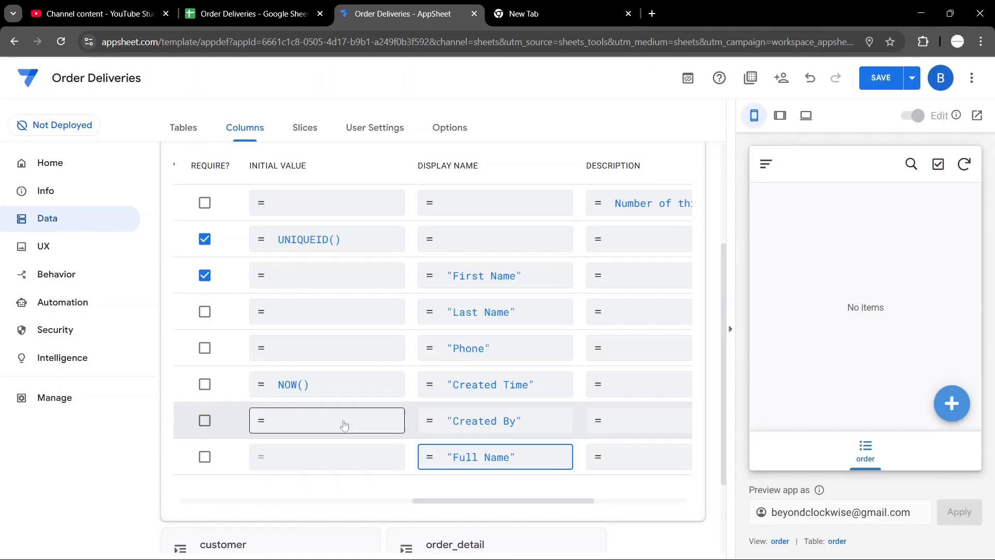
Step: Set the initial value of the courier table's id column to UPPER(UNIQUEID())
scroll(420, 513, "left", 3)
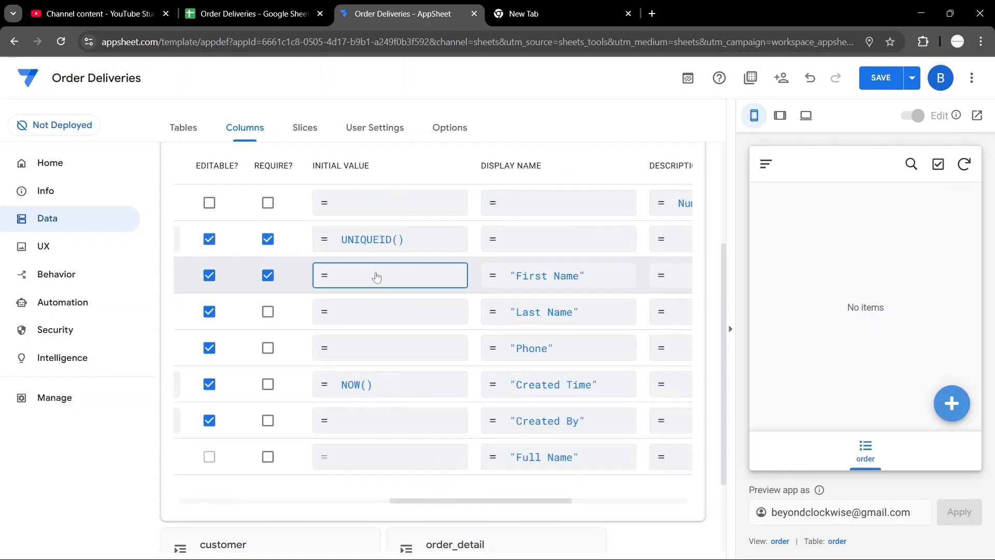
left_click(365, 239)
type("UPPER(")
key("End")
type(")")
left_click(766, 516)
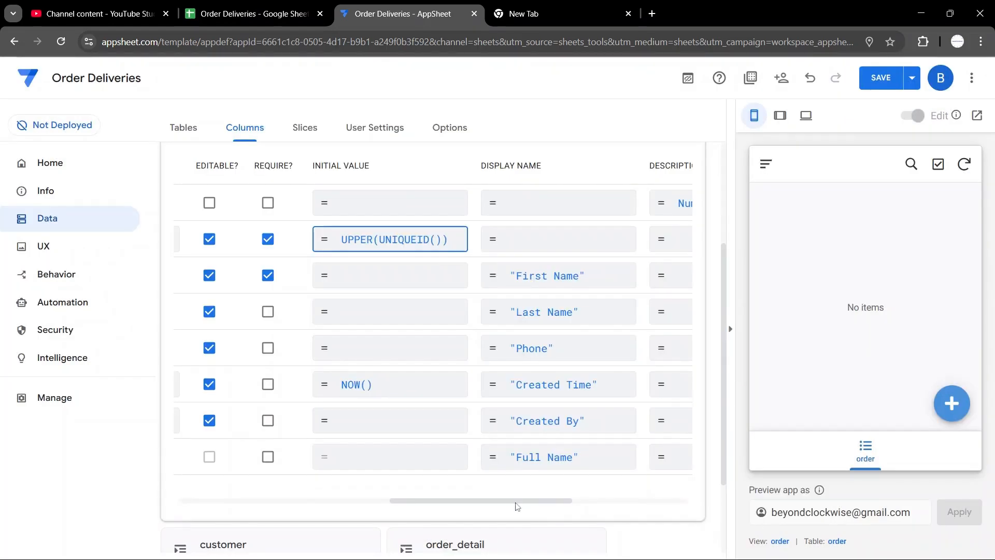
Step: Set the initial value of the courier table's created_by column to USEREMAIL()
left_click(388, 425)
type("USEREMAIL(")
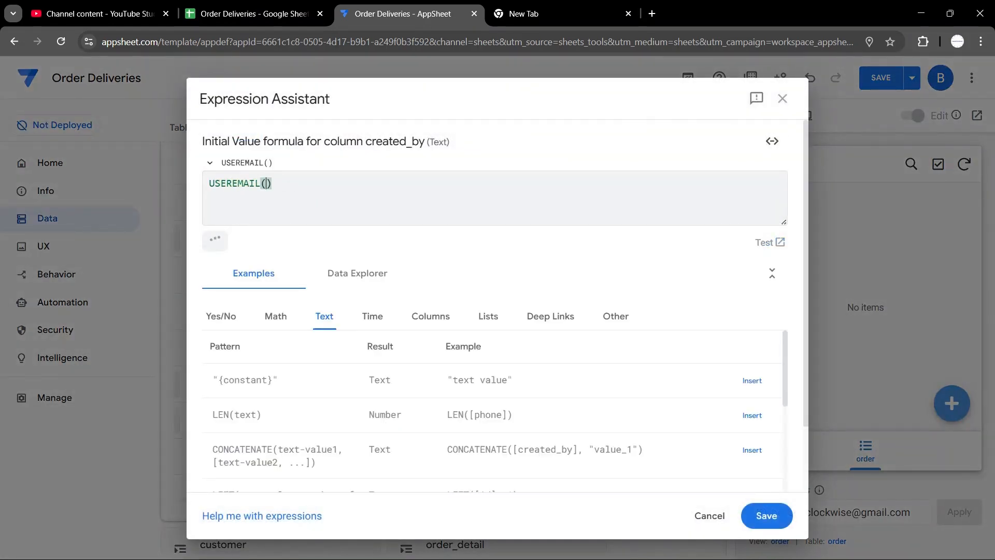
left_click(769, 520)
Step: Collapse the courier table's column list and save the app
left_click_drag(556, 501, 177, 371)
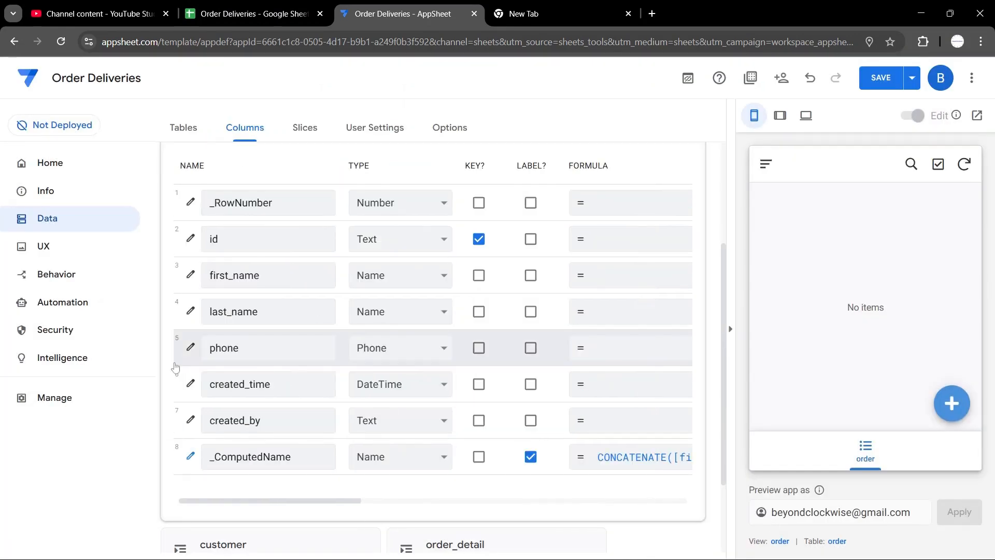
left_click_drag(723, 268, 724, 212)
left_click(303, 210)
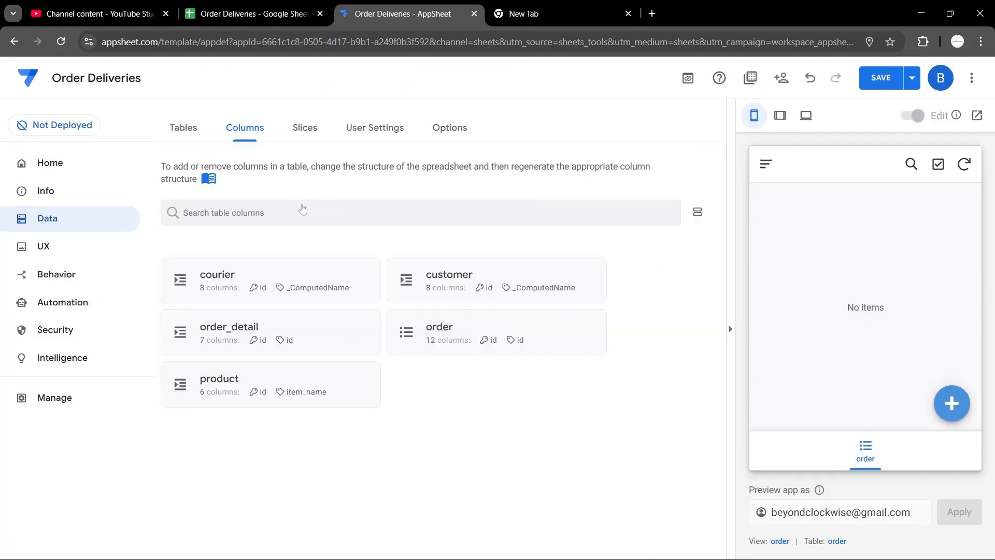
left_click(911, 78)
left_click(852, 141)
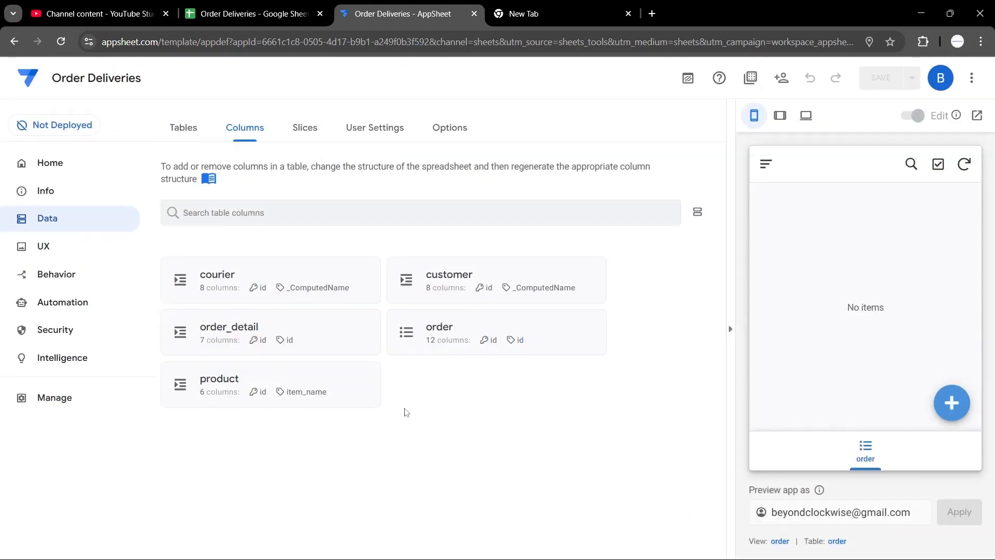
Step: Open the order table's courier column for editing and change its type to Enum
left_click(466, 331)
scroll(731, 327, "down", 5)
left_click_drag(729, 322, 729, 335)
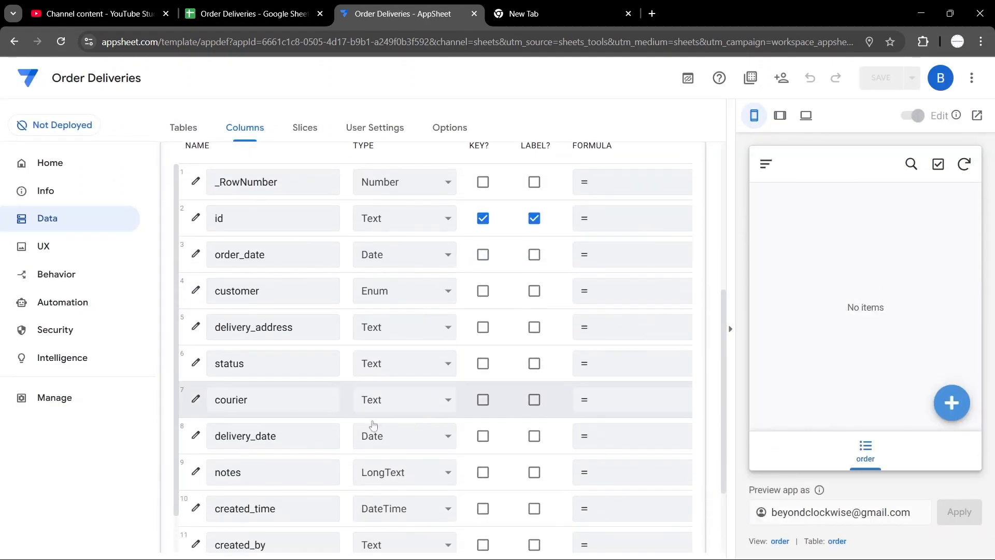
left_click(196, 399)
left_click(532, 315)
key("e")
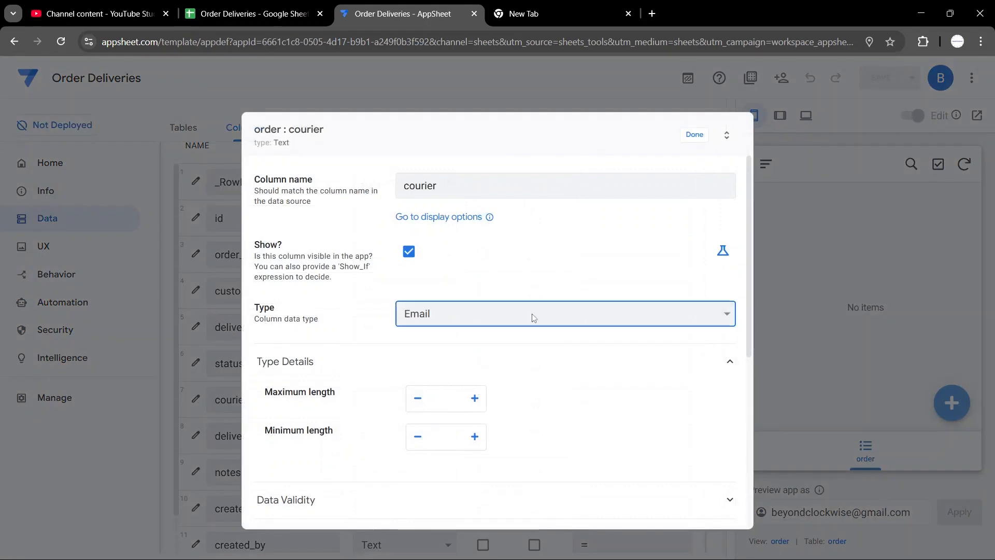
key("n")
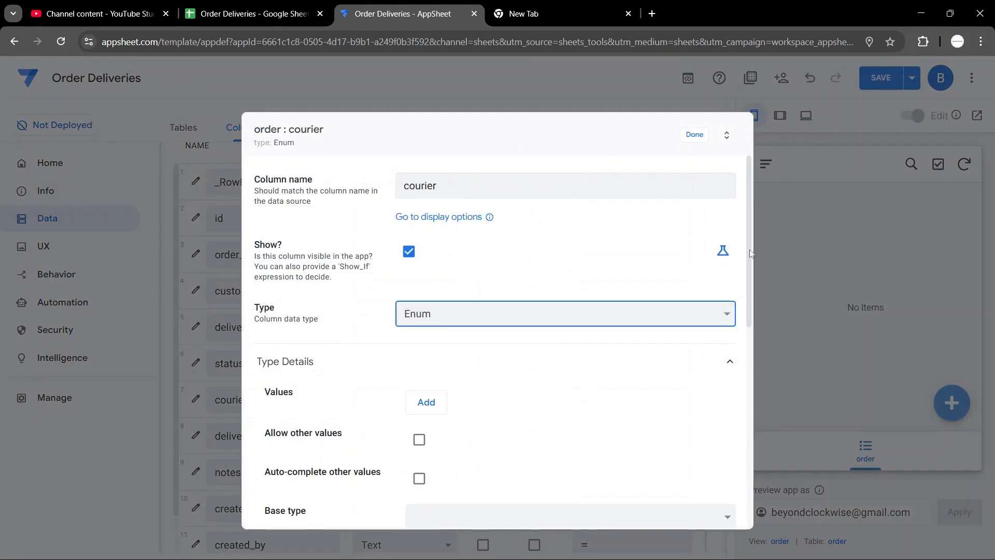
Step: Set the order table's courier column to base type Ref, referencing the courier table
left_click_drag(748, 250, 746, 327)
left_click(648, 354)
key("r")
left_click(452, 435)
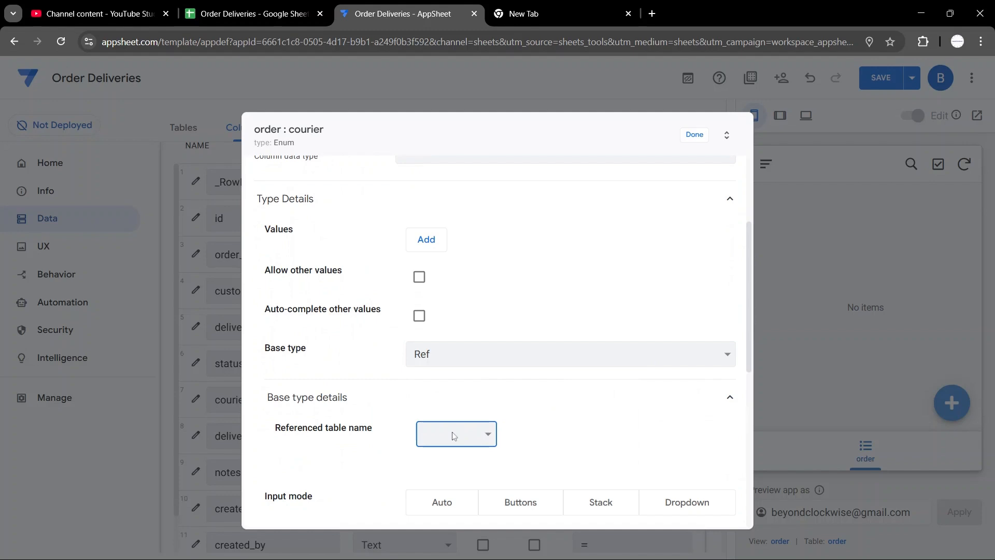
left_click(450, 458)
Step: Set the suggested values of the order table's courier column to courier[id] and finish editing the column
mouse_move(749, 298)
left_mouse_down()
mouse_move(755, 315)
mouse_move(759, 237)
mouse_move(771, 413)
left_mouse_up()
left_click(492, 321)
left_click(487, 450)
type("co")
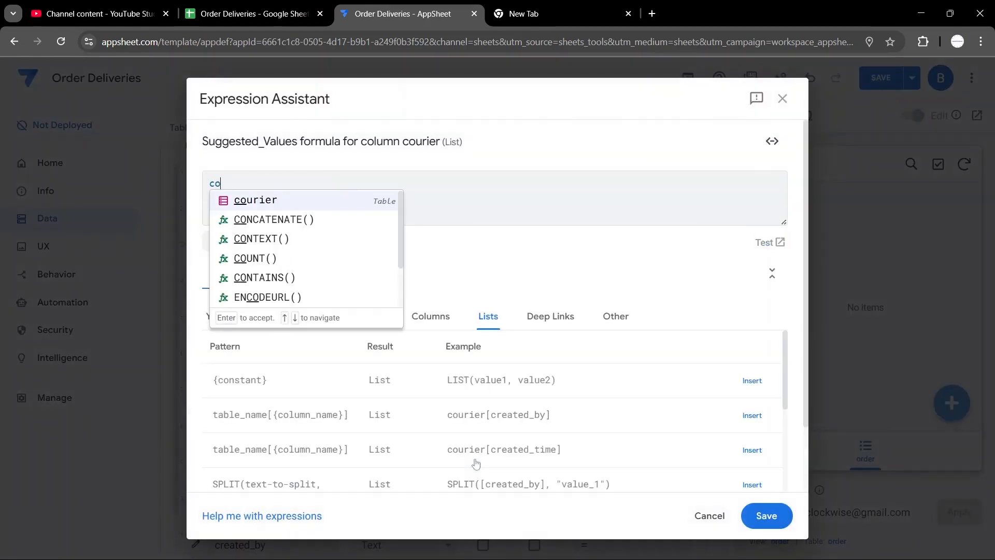
type("urier[id")
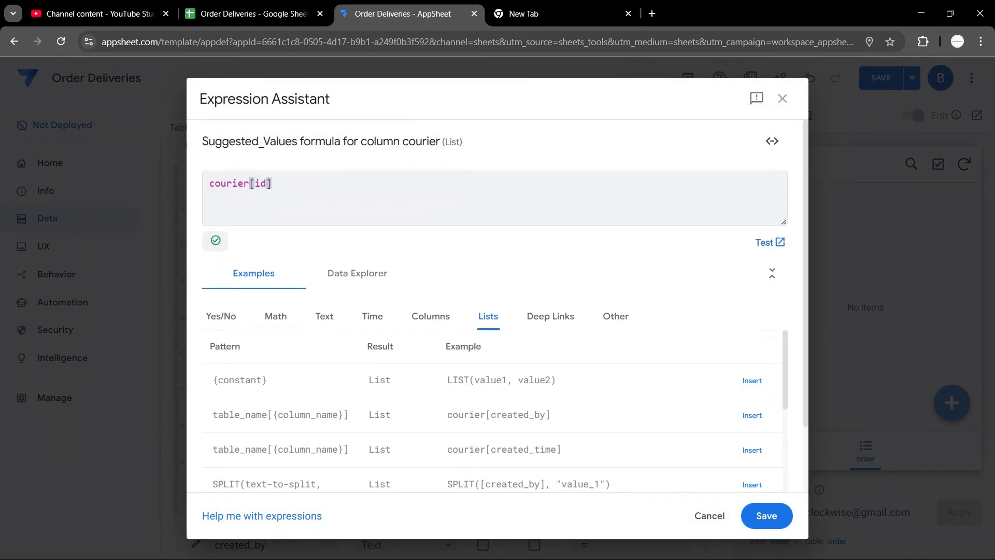
left_click(766, 513)
scroll(753, 394, "up", 10)
left_click(694, 135)
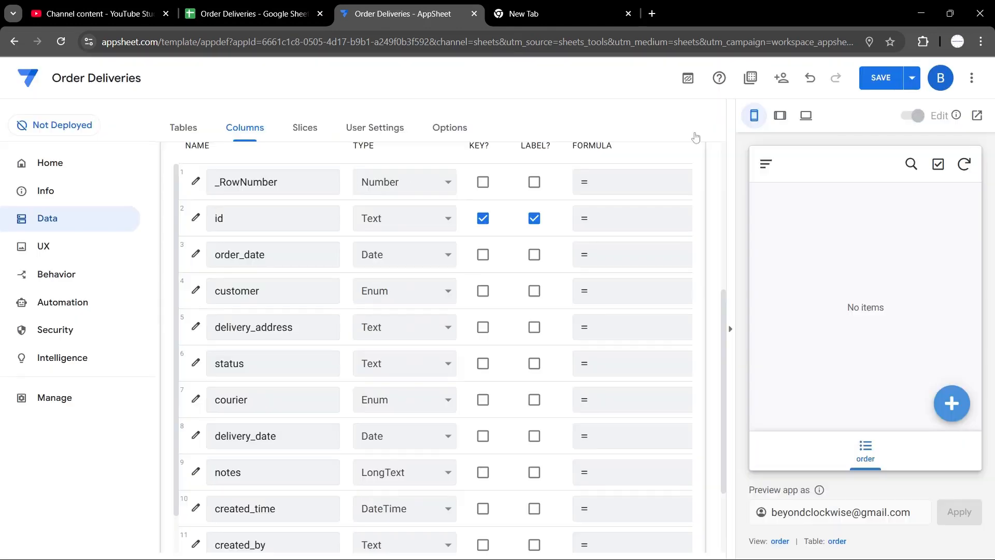
Step: Save the app and collapse the order table's column list
left_click(912, 77)
left_click(804, 150)
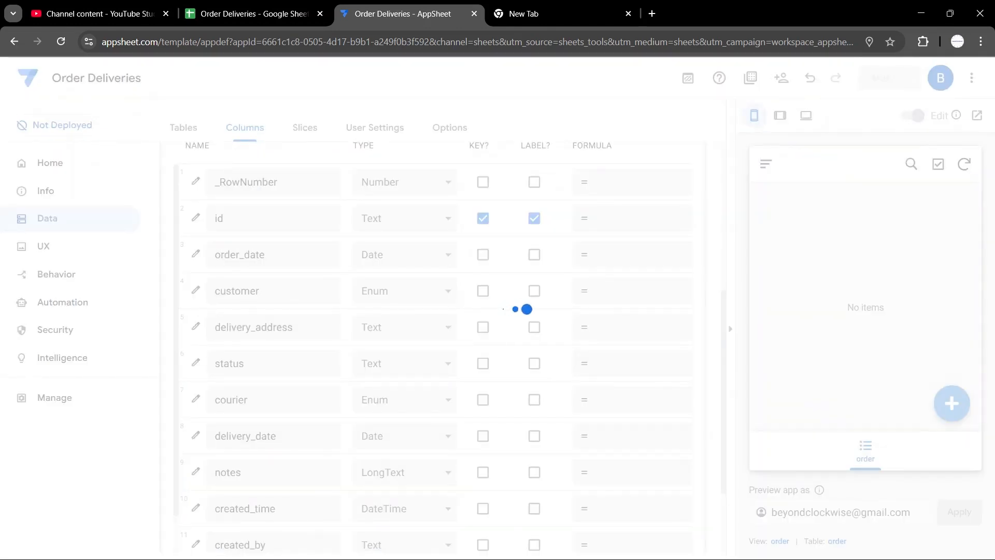
left_click_drag(723, 296, 721, 197)
left_click(402, 288)
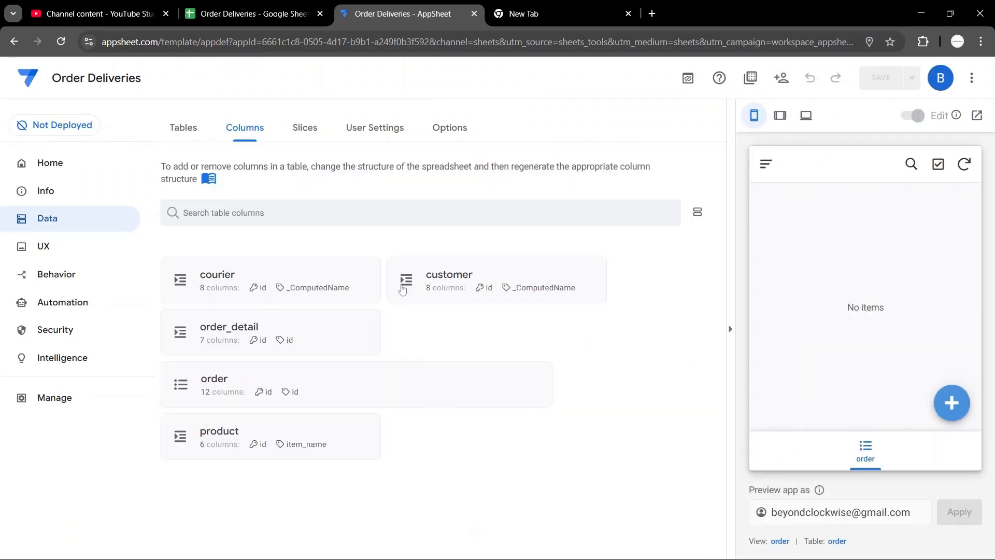
Step: Switch to the Order Deliveries spreadsheet in Google Sheets and review the courier and order_detail sheets
left_click(260, 4)
left_click(378, 548)
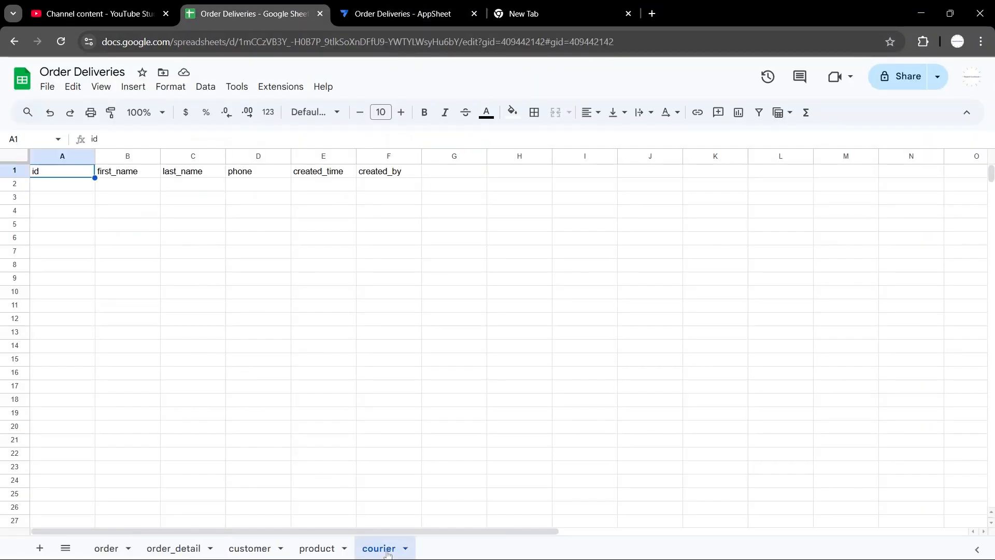
left_click(174, 548)
Step: Return to AppSheet and make product the label column of the order_detail table, then collapse its column list
left_click(379, 5)
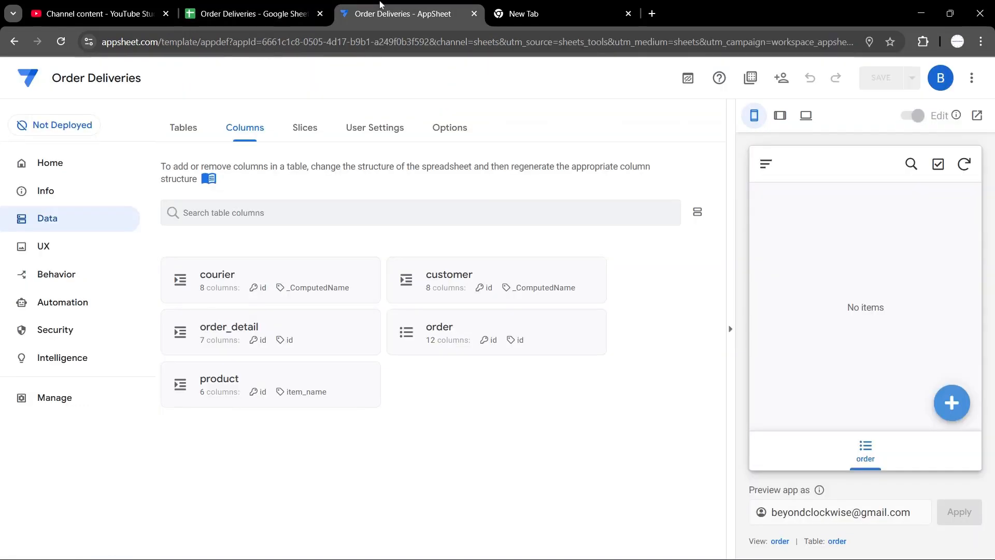
left_click(259, 332)
scroll(518, 331, "down", 3)
left_click(530, 368)
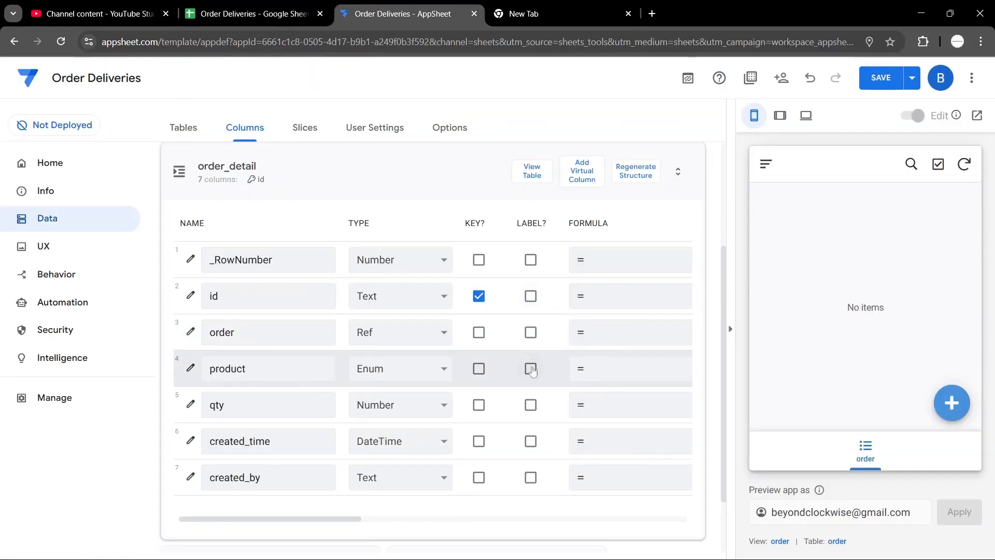
left_click(361, 184)
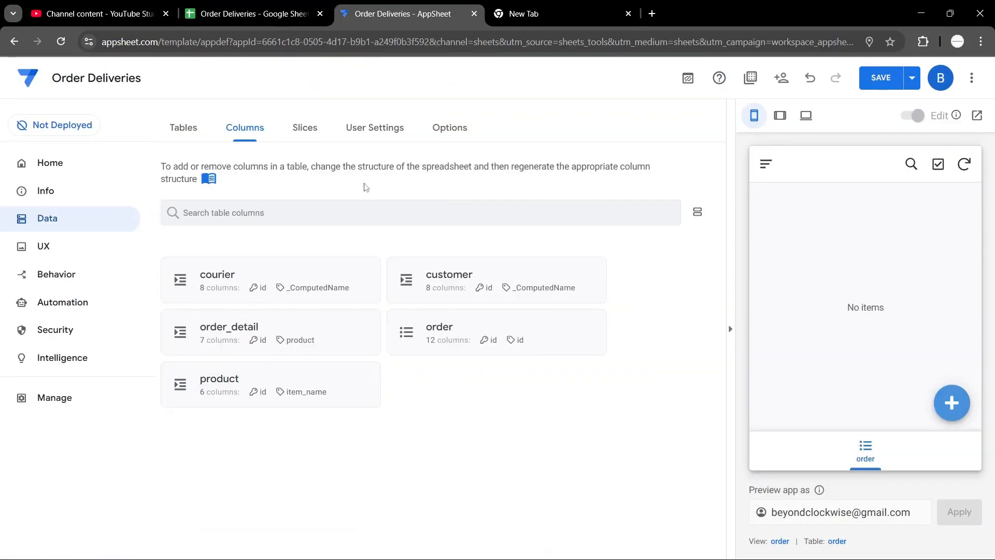
Step: Try customer as the order table's label column and restore id as the label
left_click(468, 346)
left_click(533, 369)
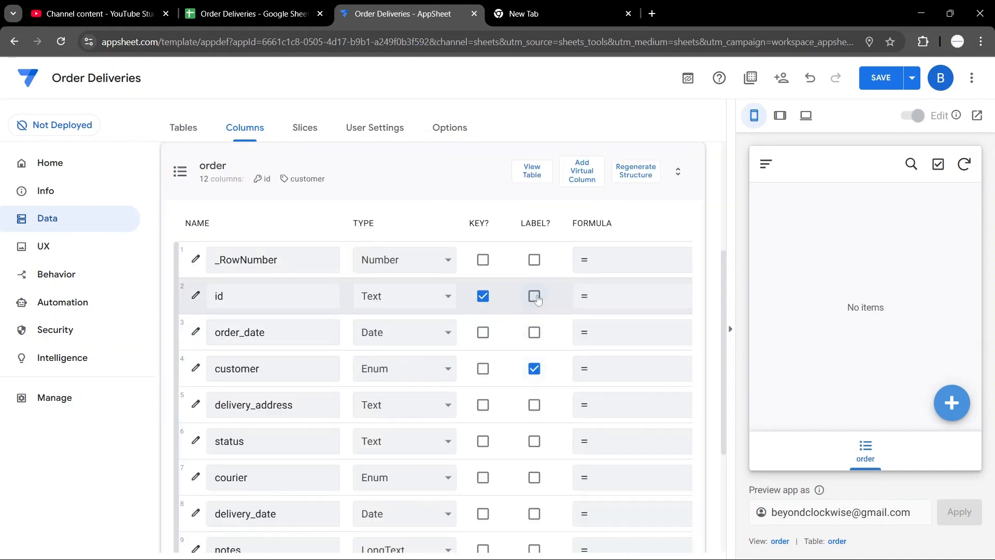
left_click(533, 296)
Step: Collapse the order table's columns and save the app with the updated labels
left_click(331, 173)
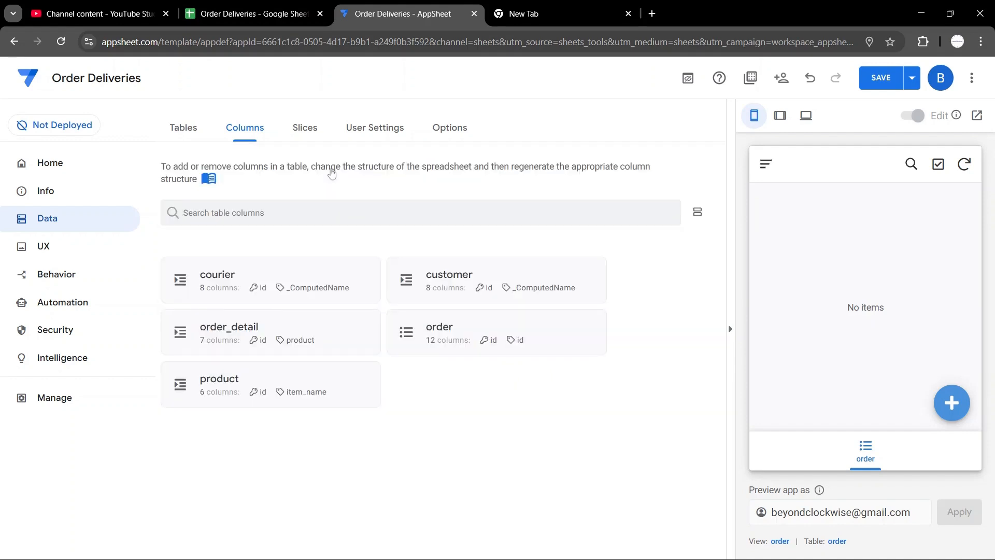
left_click(912, 77)
left_click(808, 104)
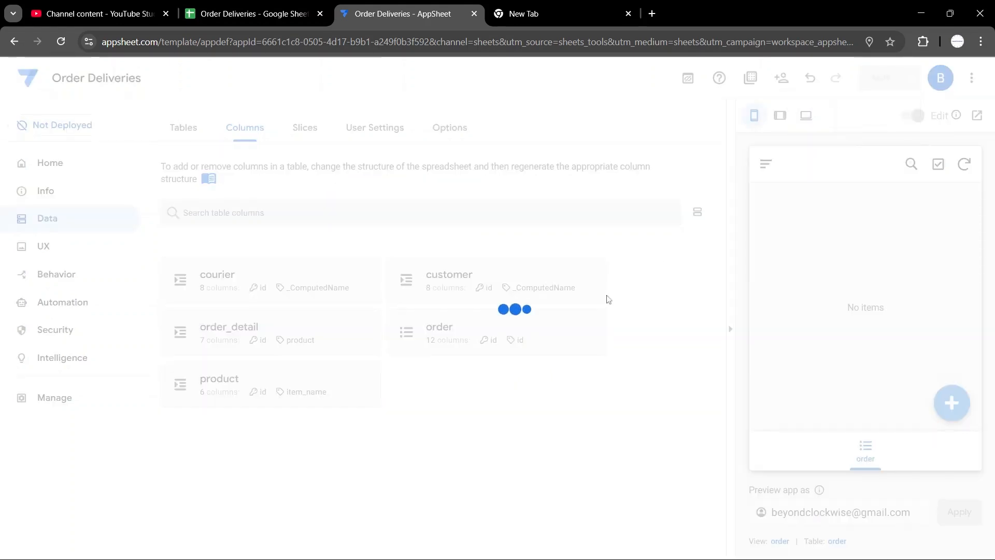